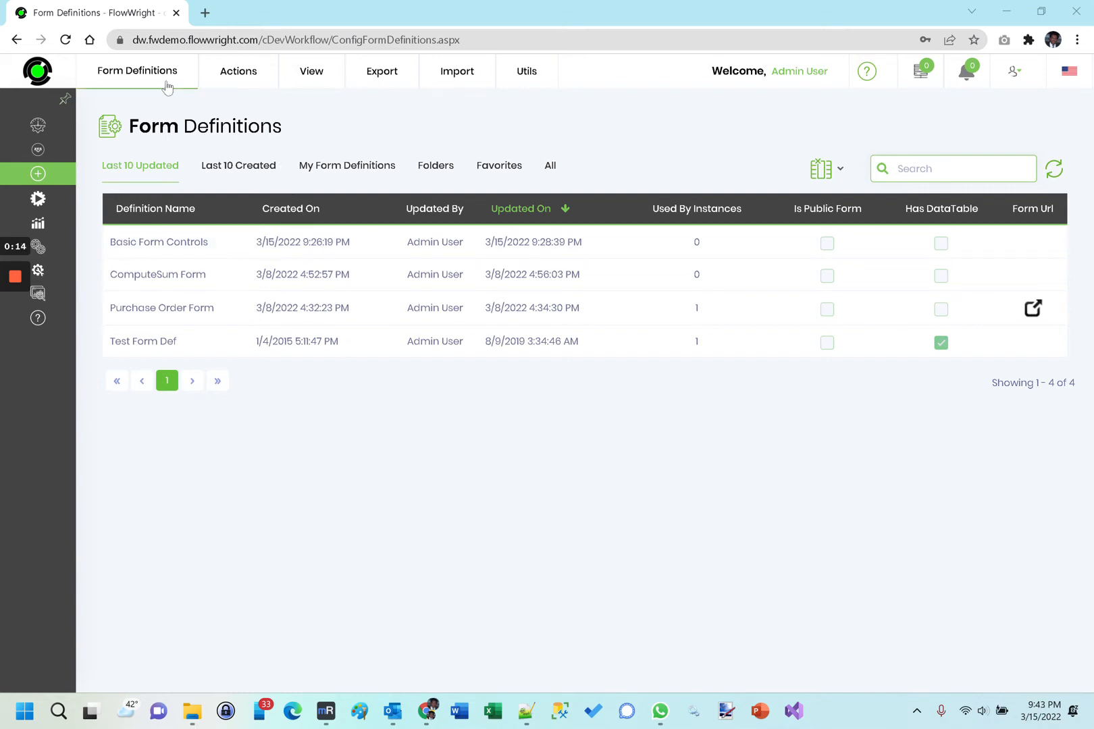
Create a form definition named "DropDownList Form" and open it in the designer.
{"action": "left_click", "coordinate": [226, 76]}
{"action": "left_click", "coordinate": [237, 112]}
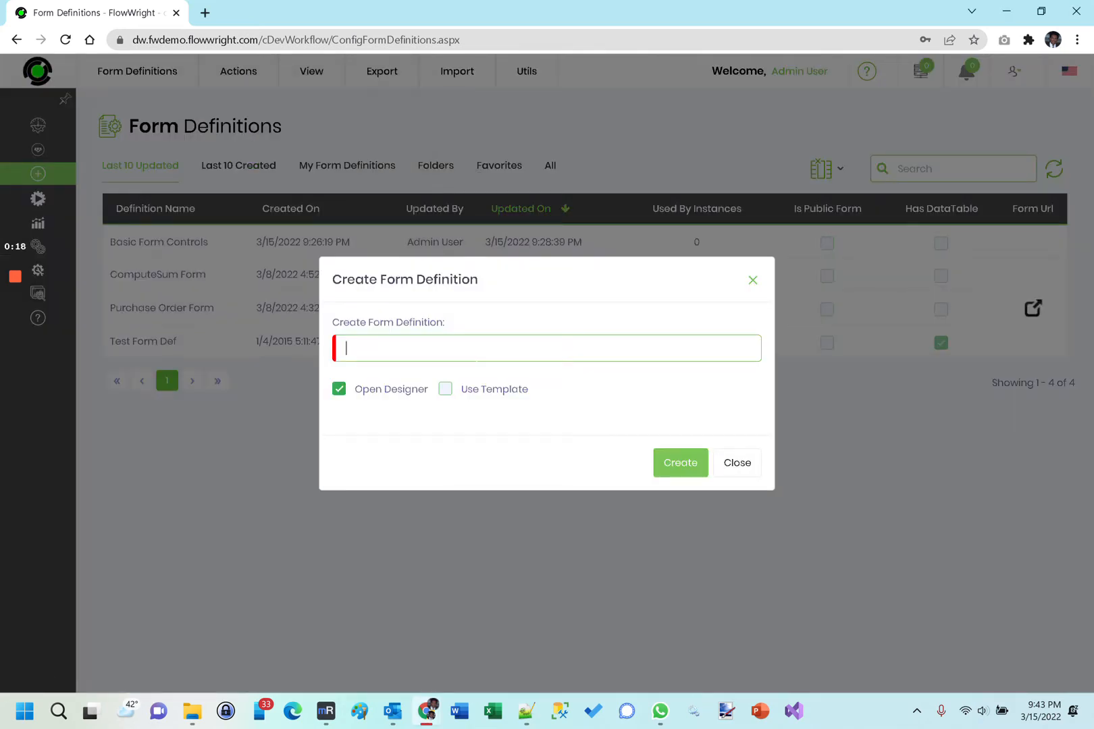
{"action": "type", "text": "D"}
{"action": "key", "text": "BackSpace"}
{"action": "type", "text": "For"}
{"action": "key", "text": "BackSpace"}
{"action": "key", "text": "BackSpace"}
{"action": "key", "text": "BackSpace"}
{"action": "type", "text": "DropDown L"}
{"action": "key", "text": "BackSpace"}
{"action": "key", "text": "BackSpace"}
{"action": "type", "text": "List Form"}
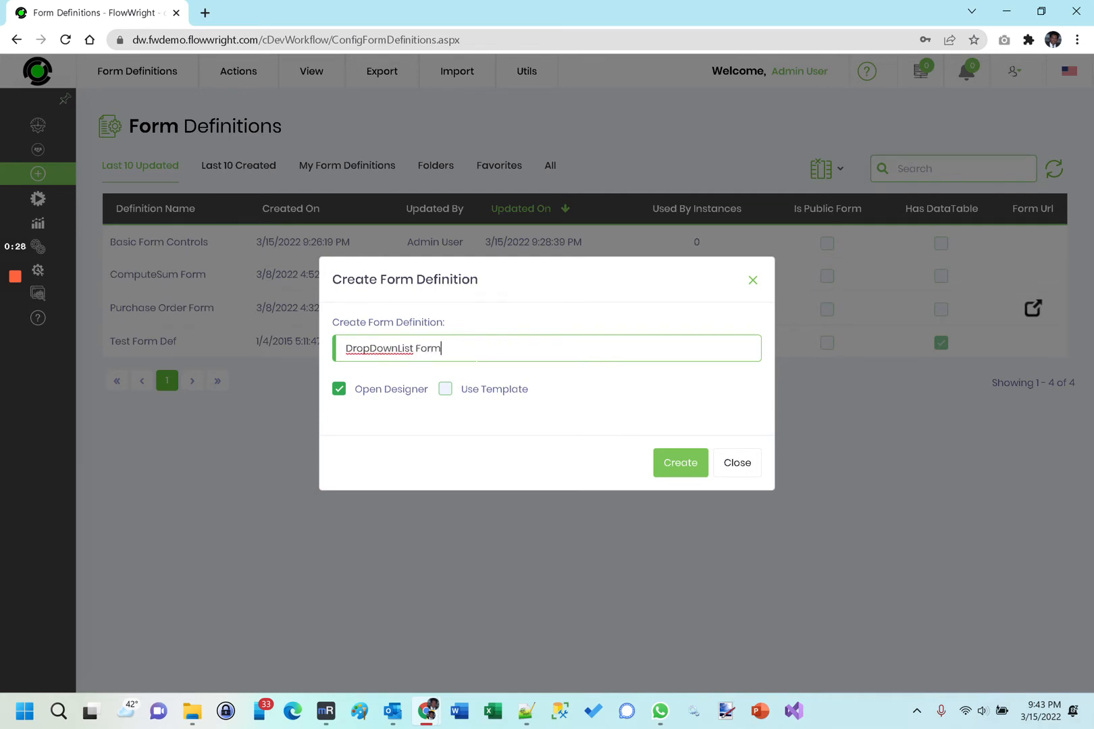
{"action": "left_click", "coordinate": [671, 463]}
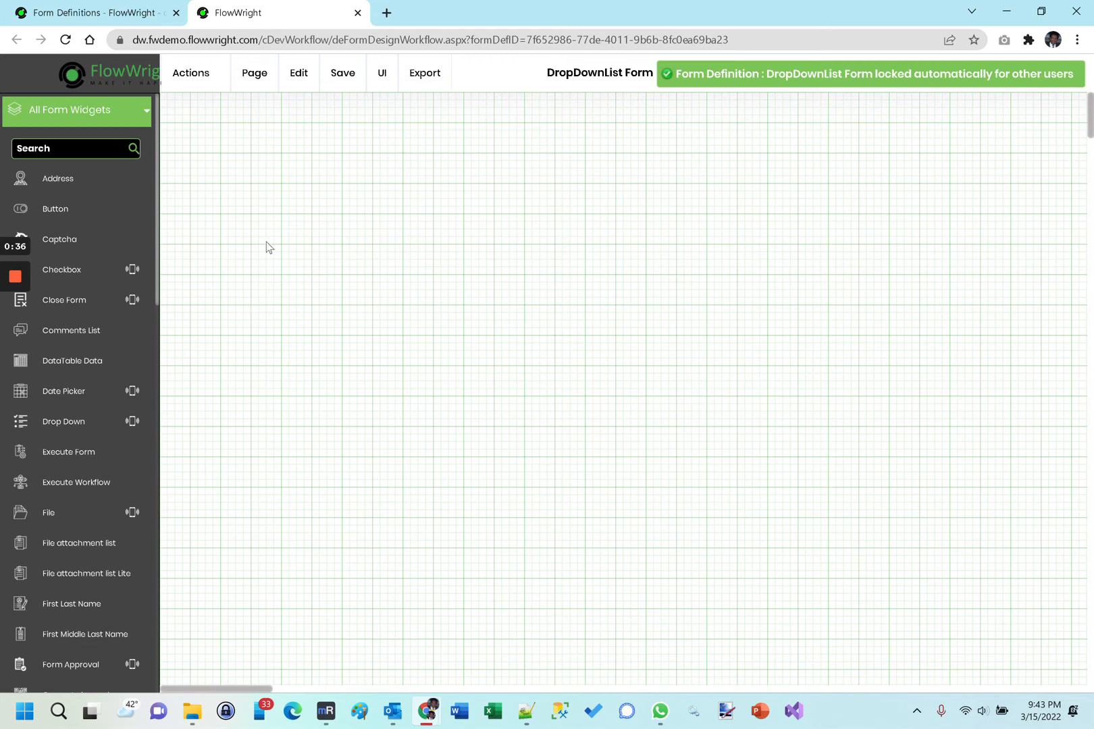
Add a Drop Down widget near the top of the form with the static options System A, System B and System C.
{"action": "left_click_drag", "start_coordinate": [69, 428], "coordinate": [269, 136]}
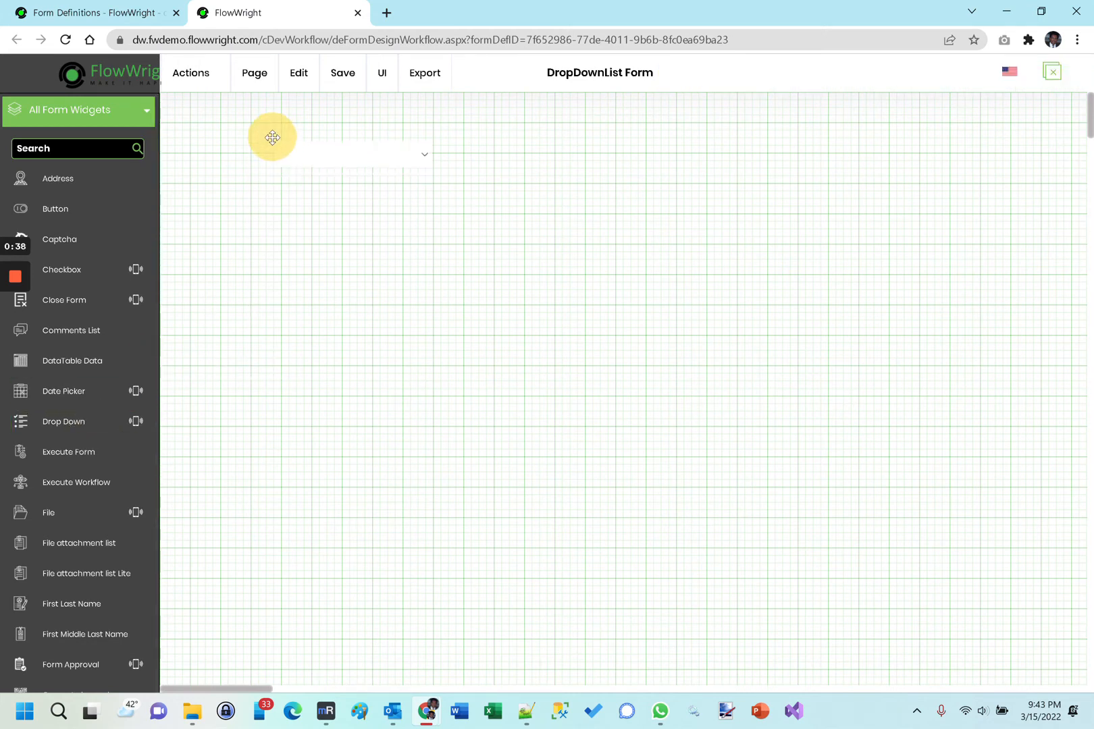
{"action": "double_click", "coordinate": [309, 148]}
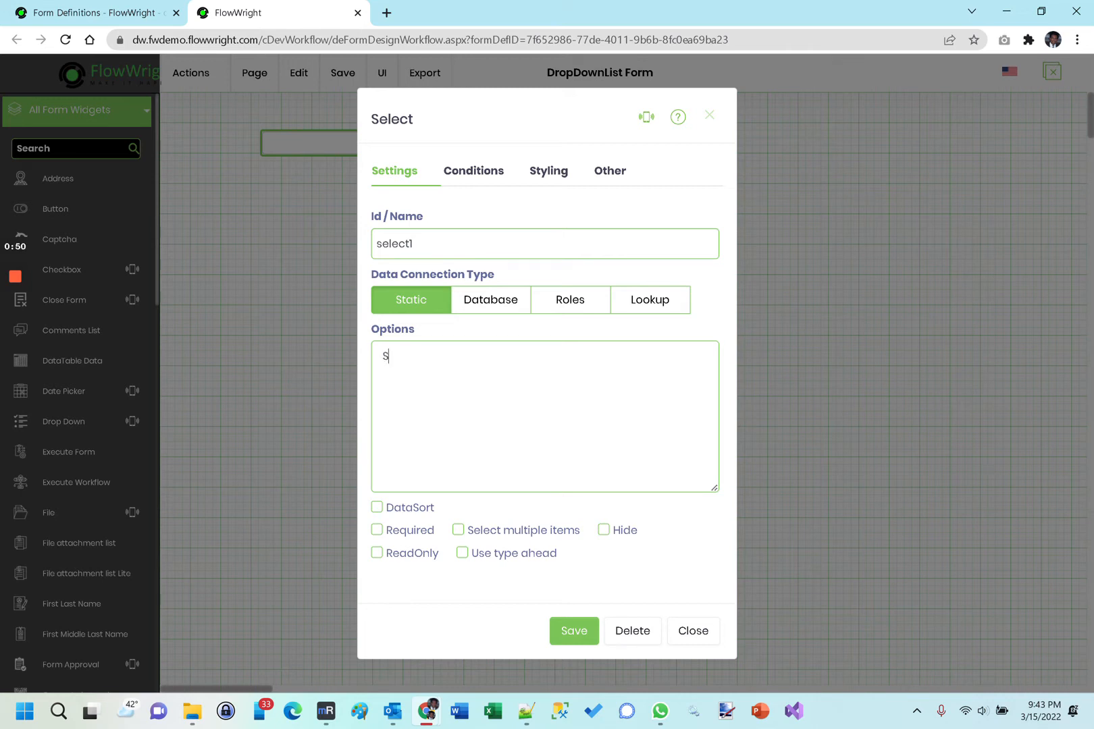
{"action": "type", "text": "ystem A"}
{"action": "key", "text": "Return"}
{"action": "type", "text": "System B"}
{"action": "key", "text": "Return"}
{"action": "type", "text": "System C"}
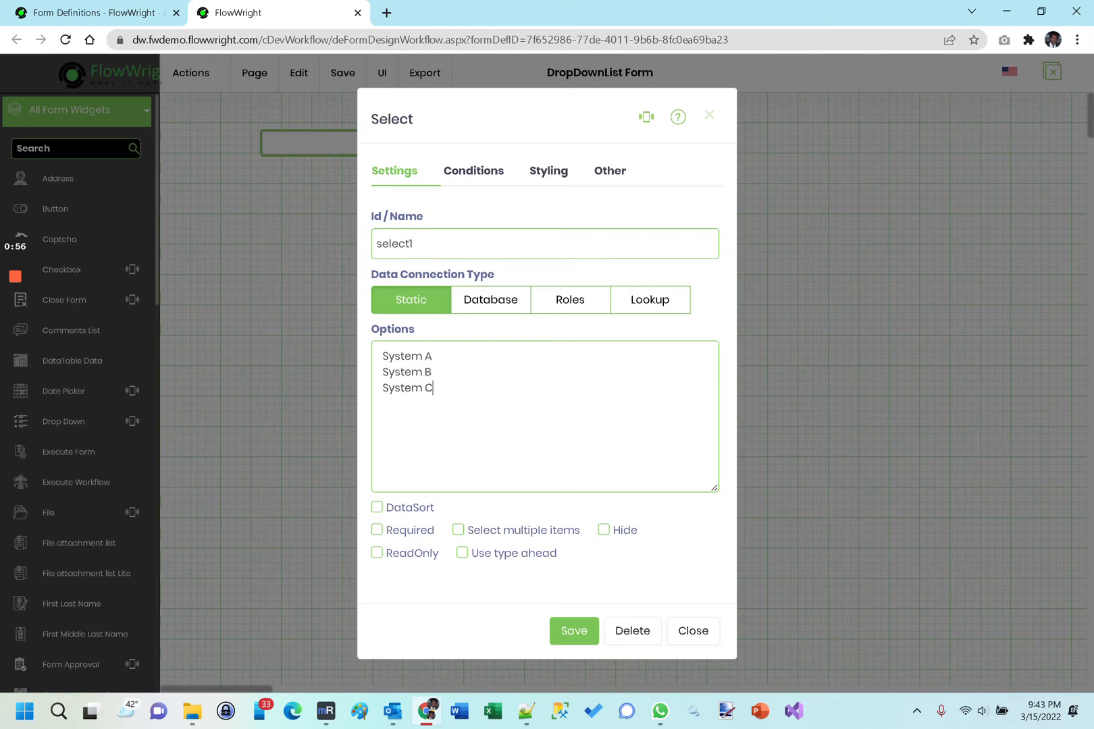
{"action": "left_click", "coordinate": [570, 634]}
{"action": "left_click", "coordinate": [388, 142]}
{"action": "left_click_drag", "start_coordinate": [388, 141], "coordinate": [530, 136]}
Add a Label widget on the same row before the drop-down and set its text to "Static List".
{"action": "scroll", "coordinate": [91, 506], "scroll_direction": "down", "scroll_amount": 12}
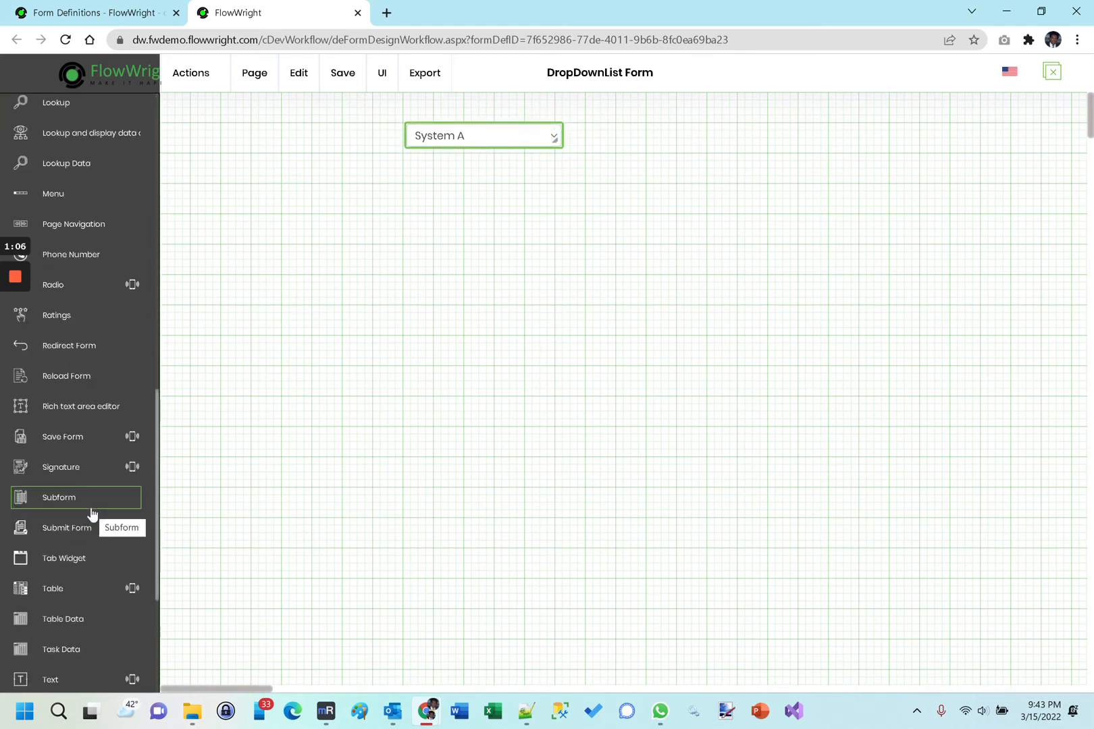
{"action": "scroll", "coordinate": [92, 513], "scroll_direction": "down", "scroll_amount": 2}
{"action": "scroll", "coordinate": [93, 513], "scroll_direction": "up", "scroll_amount": 1}
{"action": "scroll", "coordinate": [92, 514], "scroll_direction": "up", "scroll_amount": 2}
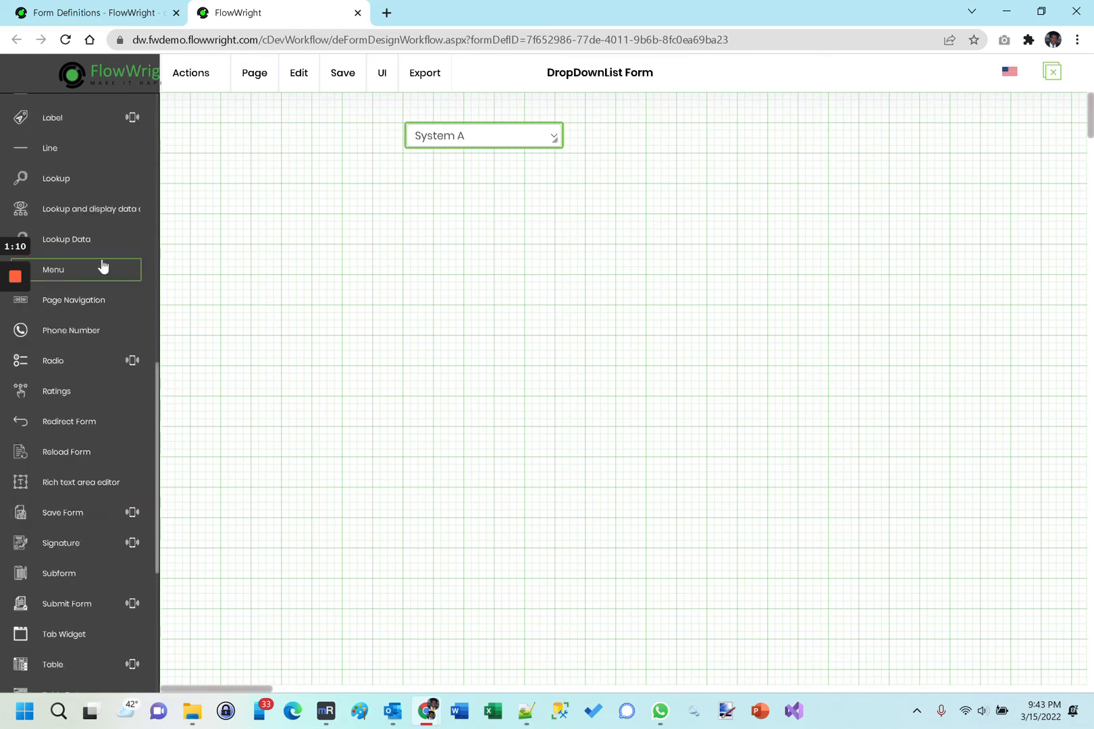
{"action": "scroll", "coordinate": [98, 223], "scroll_direction": "up", "scroll_amount": 1}
{"action": "left_click_drag", "start_coordinate": [86, 197], "coordinate": [230, 140]}
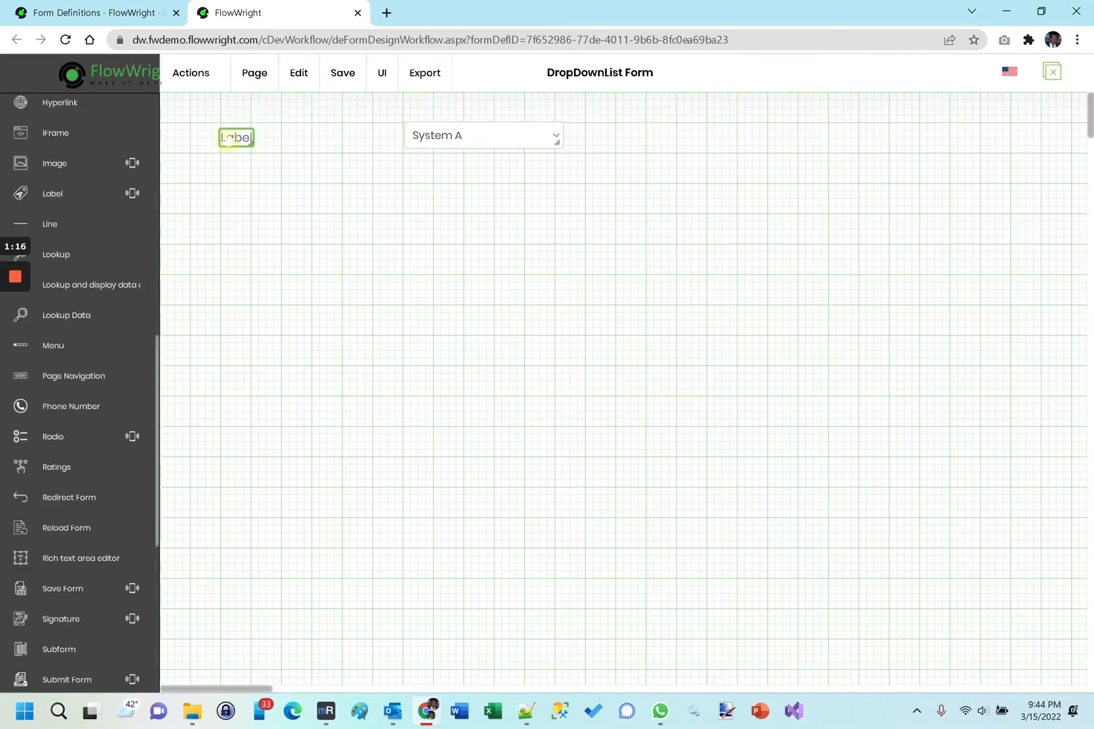
{"action": "double_click", "coordinate": [229, 139]}
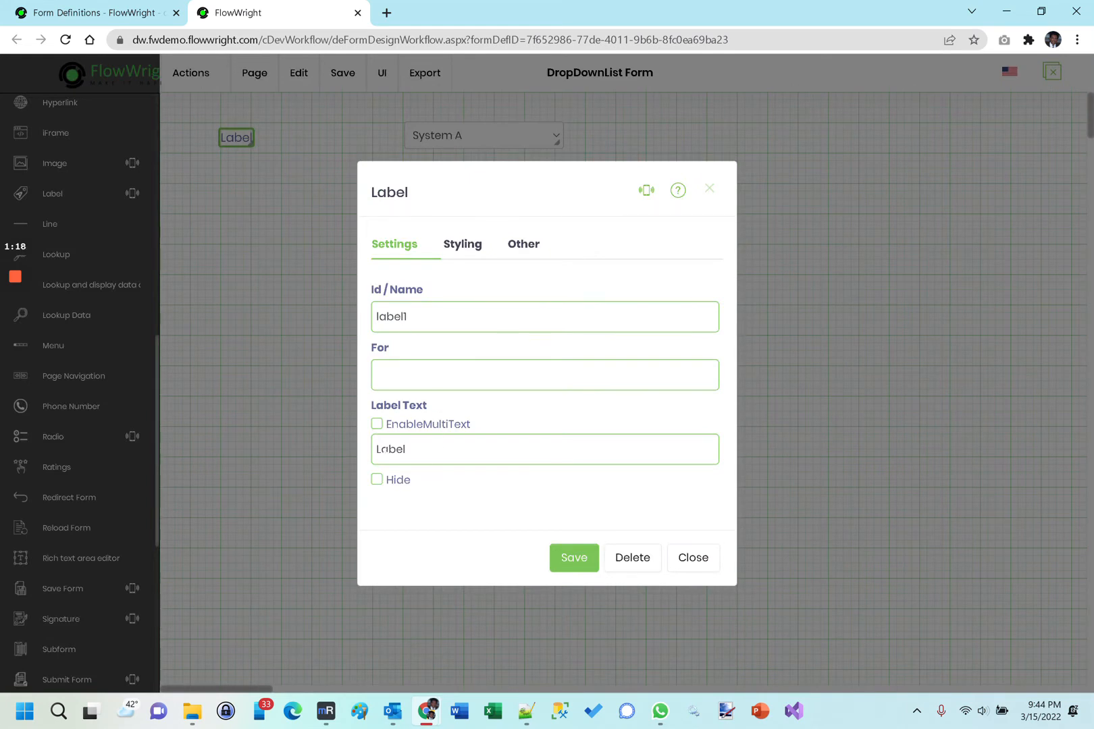
{"action": "type", "text": "Static List"}
{"action": "left_click", "coordinate": [567, 558]}
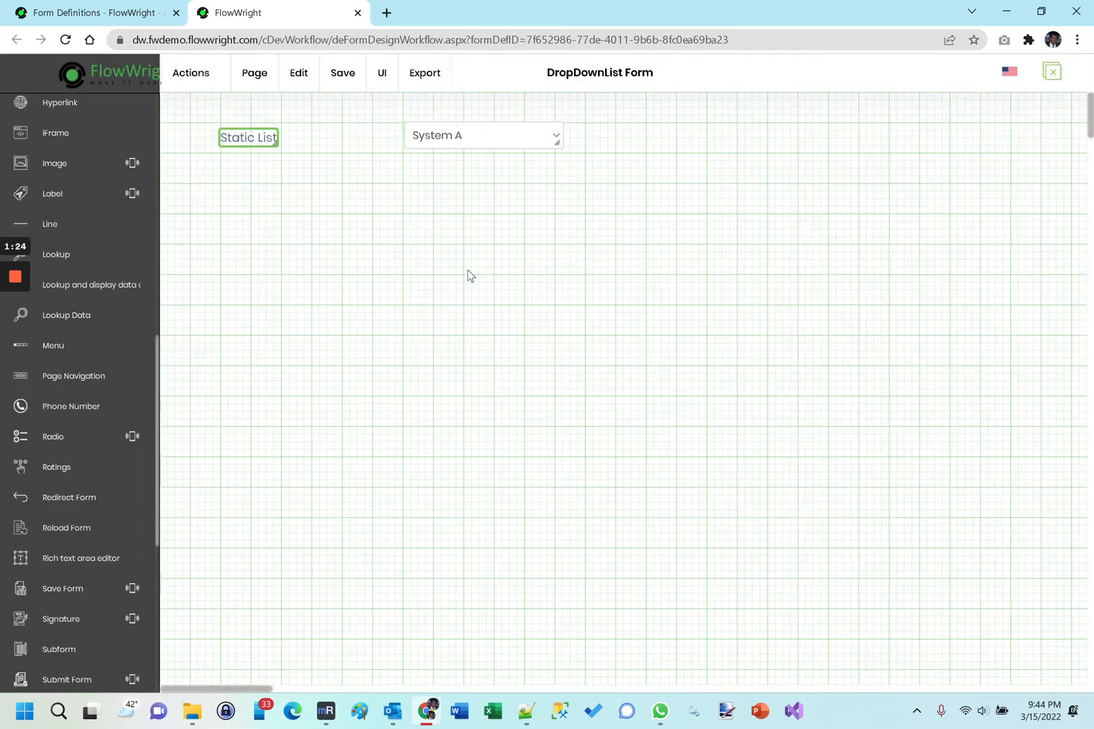
Save the form and open its preview.
{"action": "left_click", "coordinate": [386, 185]}
{"action": "mouse_move", "coordinate": [342, 75]}
{"action": "left_click", "coordinate": [357, 125]}
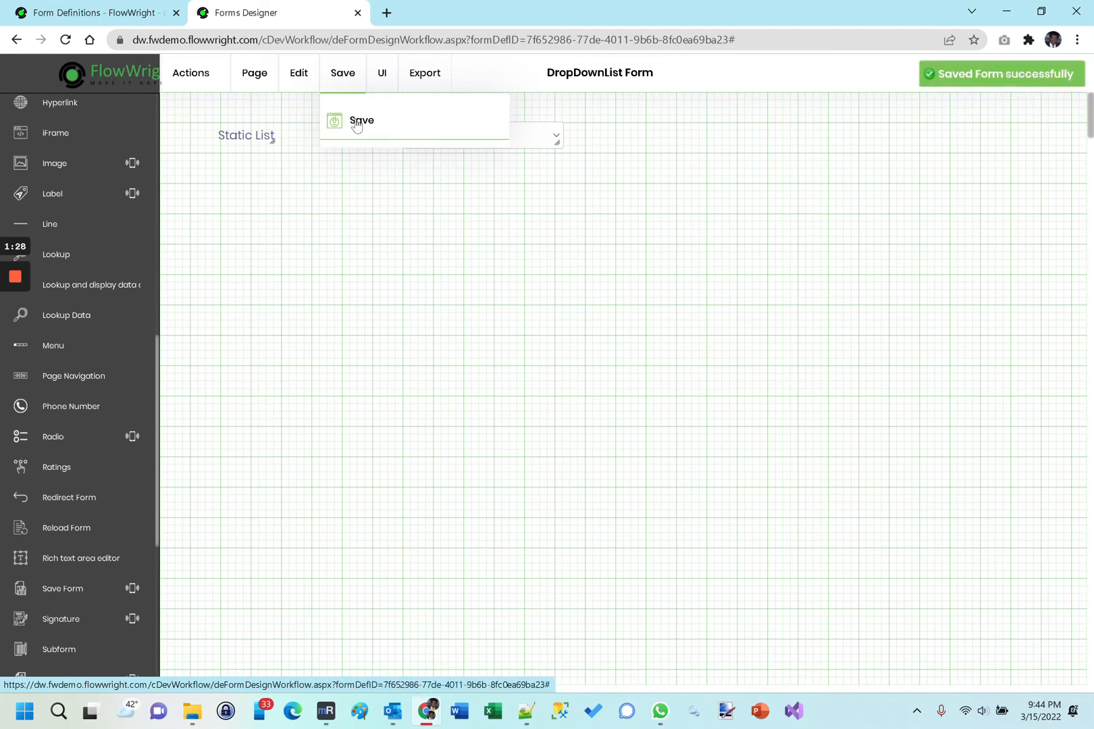
{"action": "mouse_move", "coordinate": [380, 75]}
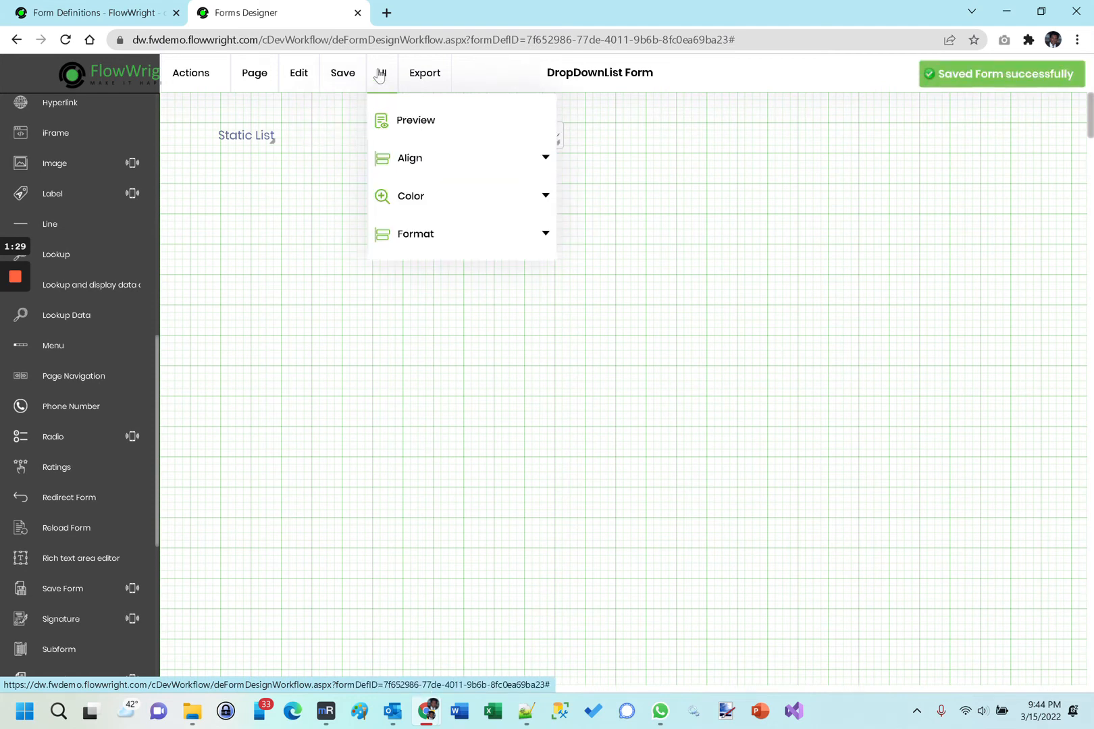
{"action": "left_click", "coordinate": [408, 126]}
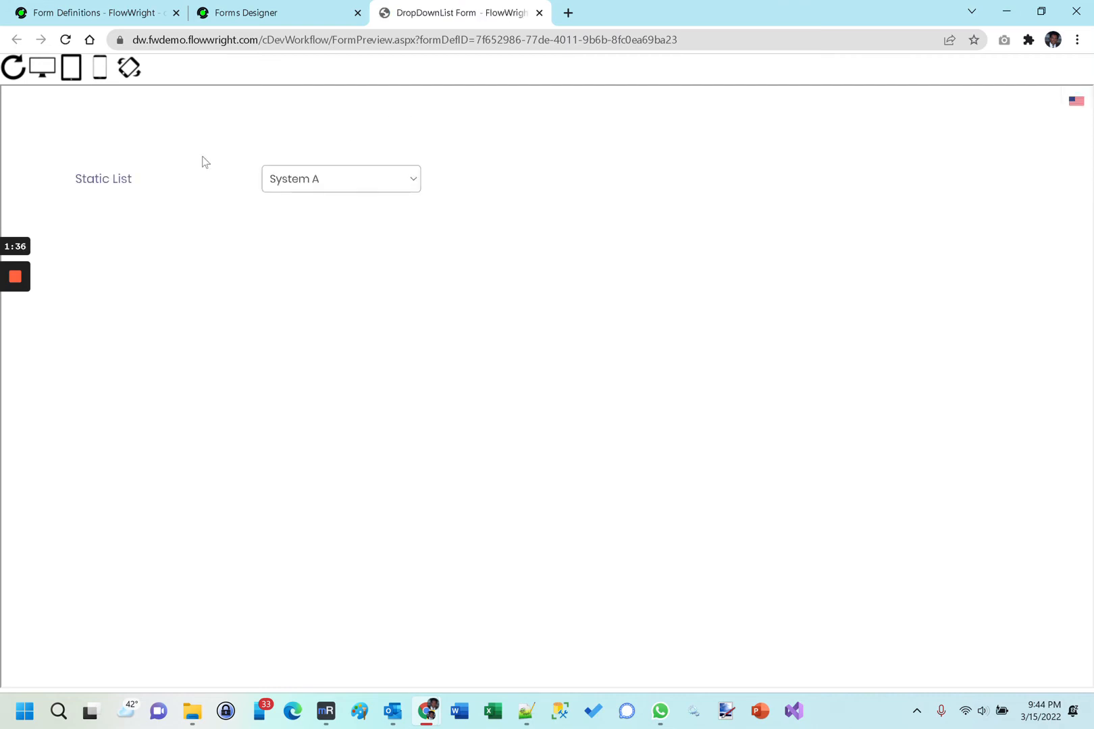
Test the static drop-down by choosing System B and System C, and close the preview.
{"action": "left_click", "coordinate": [354, 180]}
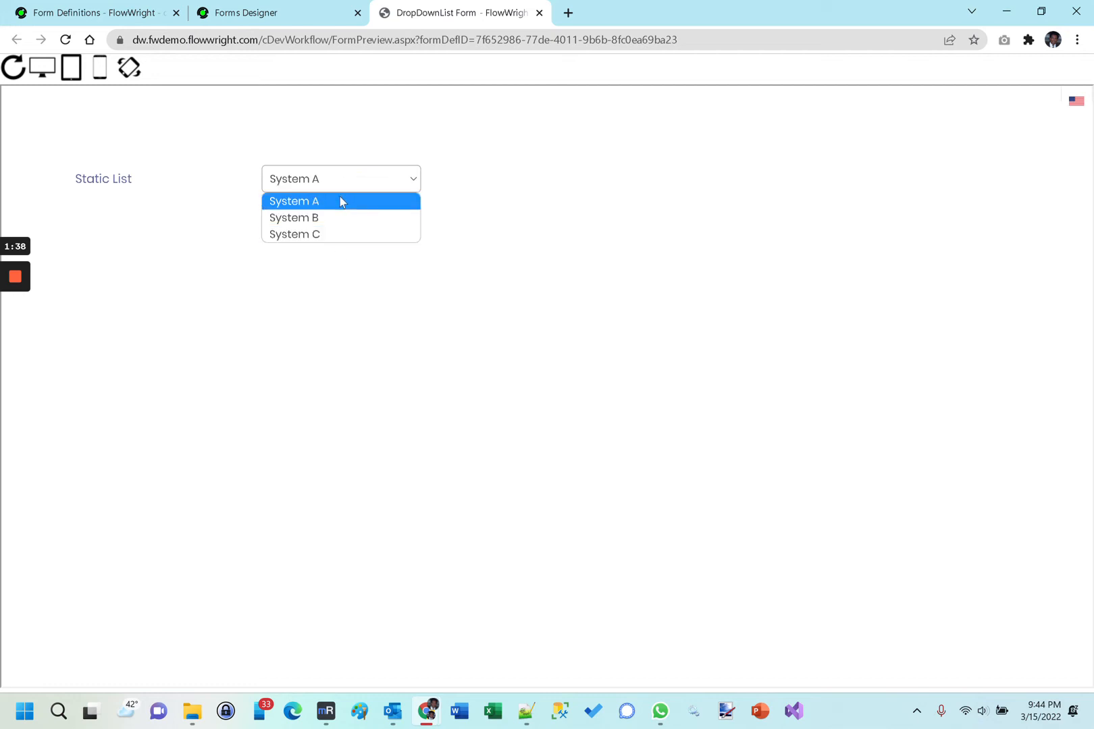
{"action": "left_click", "coordinate": [332, 224]}
{"action": "left_click", "coordinate": [367, 177]}
{"action": "left_click", "coordinate": [311, 234]}
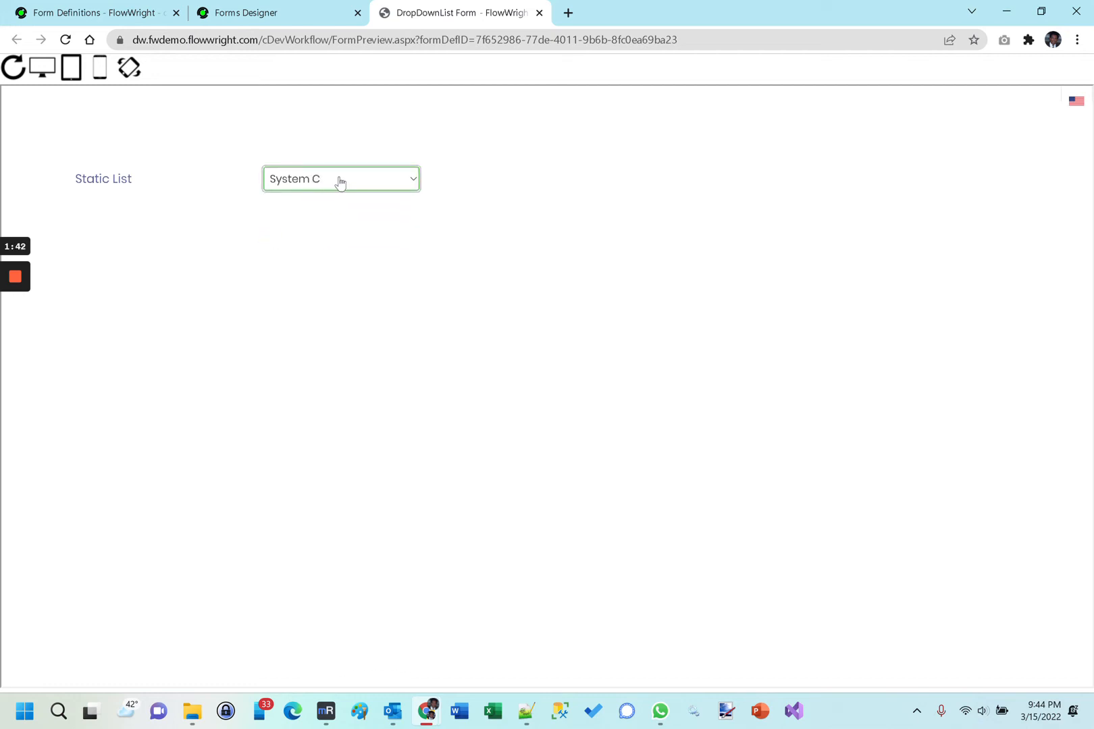
{"action": "left_click", "coordinate": [540, 13]}
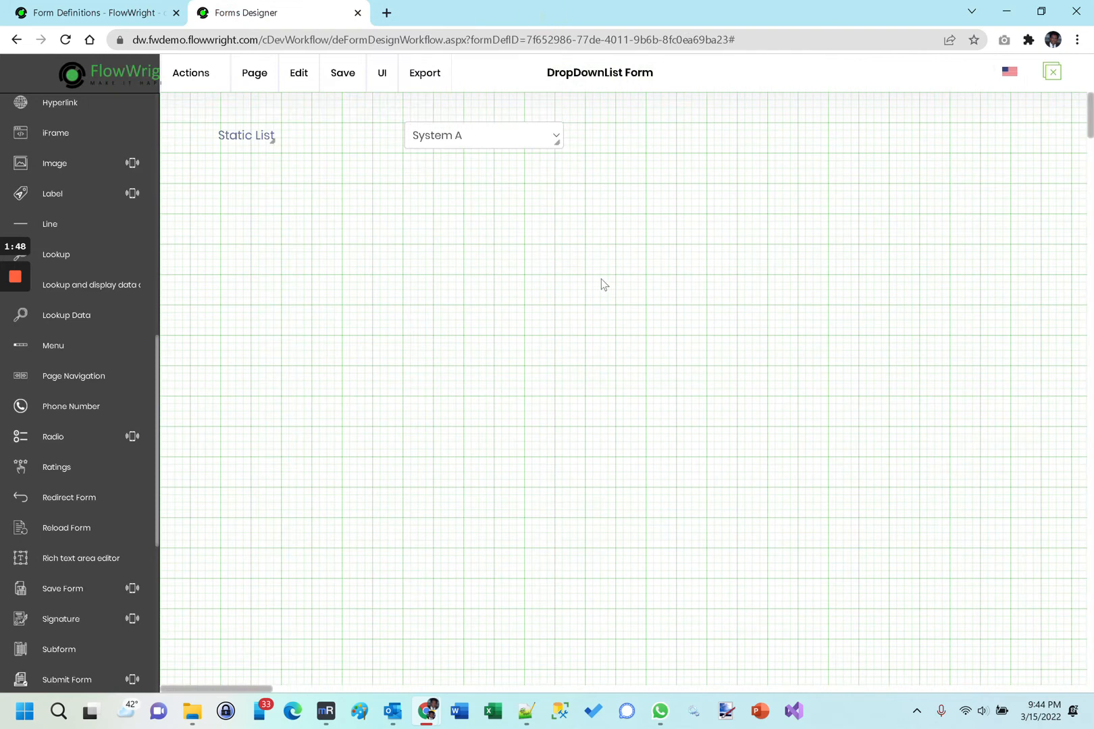
Duplicate the Static List label and its drop-down together, and place the copies in a row directly below the originals.
{"action": "left_click", "coordinate": [274, 171]}
{"action": "left_click_drag", "start_coordinate": [199, 107], "coordinate": [609, 166]}
{"action": "right_click", "coordinate": [474, 143]}
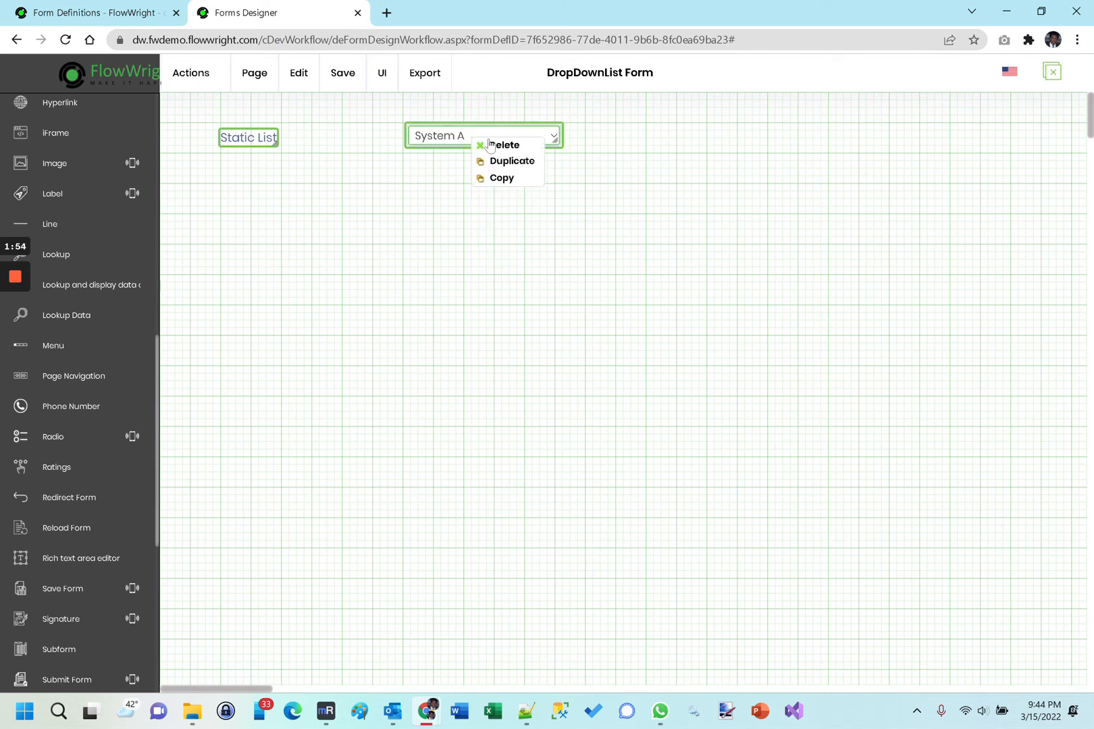
{"action": "left_click", "coordinate": [507, 162]}
{"action": "left_click_drag", "start_coordinate": [483, 151], "coordinate": [466, 192]}
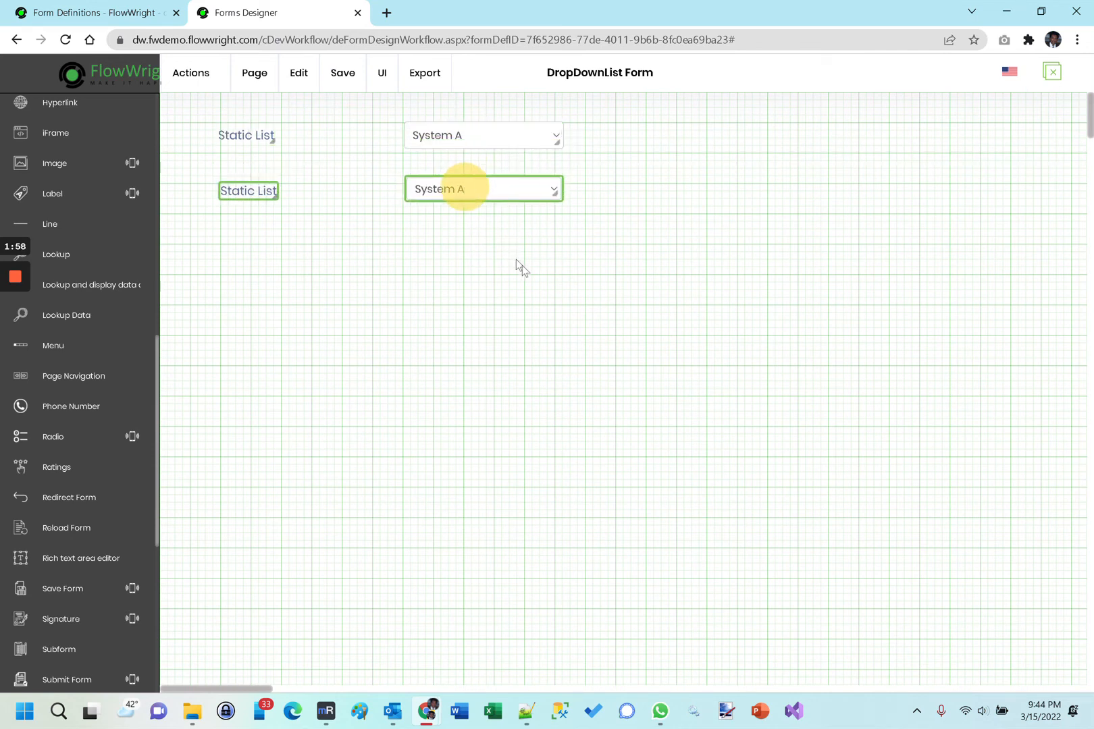
{"action": "left_click", "coordinate": [520, 265]}
Switch the duplicated drop-down's data connection type to Database, using the dwConn connection.
{"action": "double_click", "coordinate": [462, 187]}
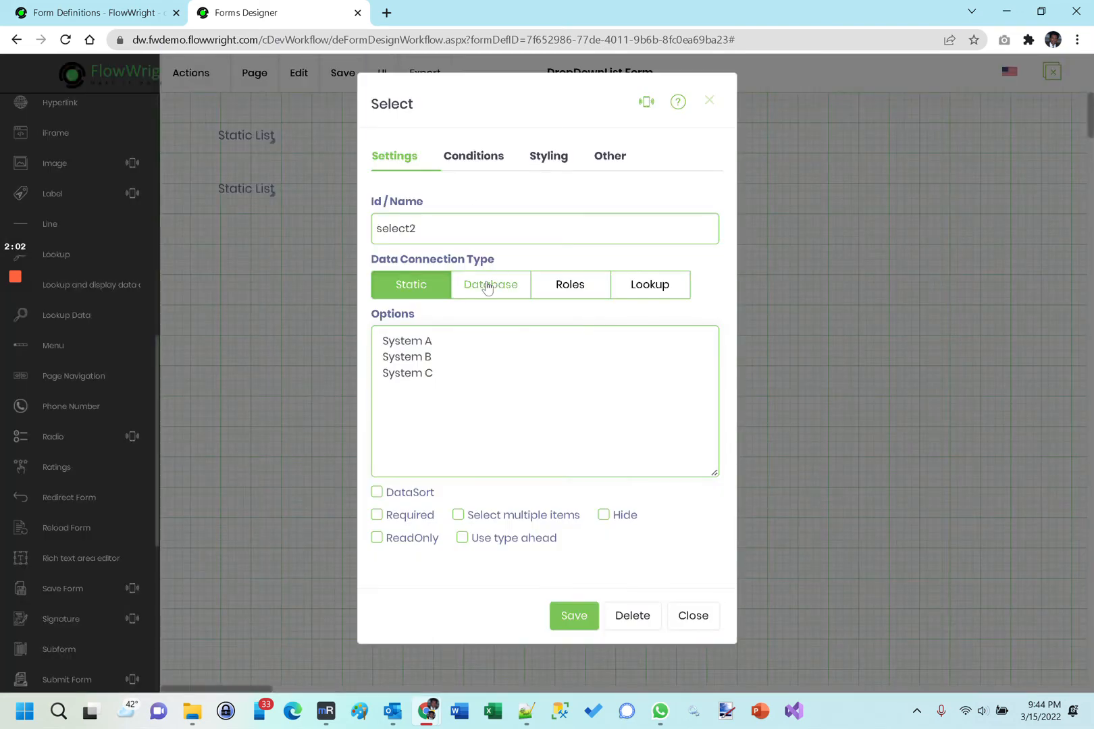
{"action": "left_click", "coordinate": [487, 287]}
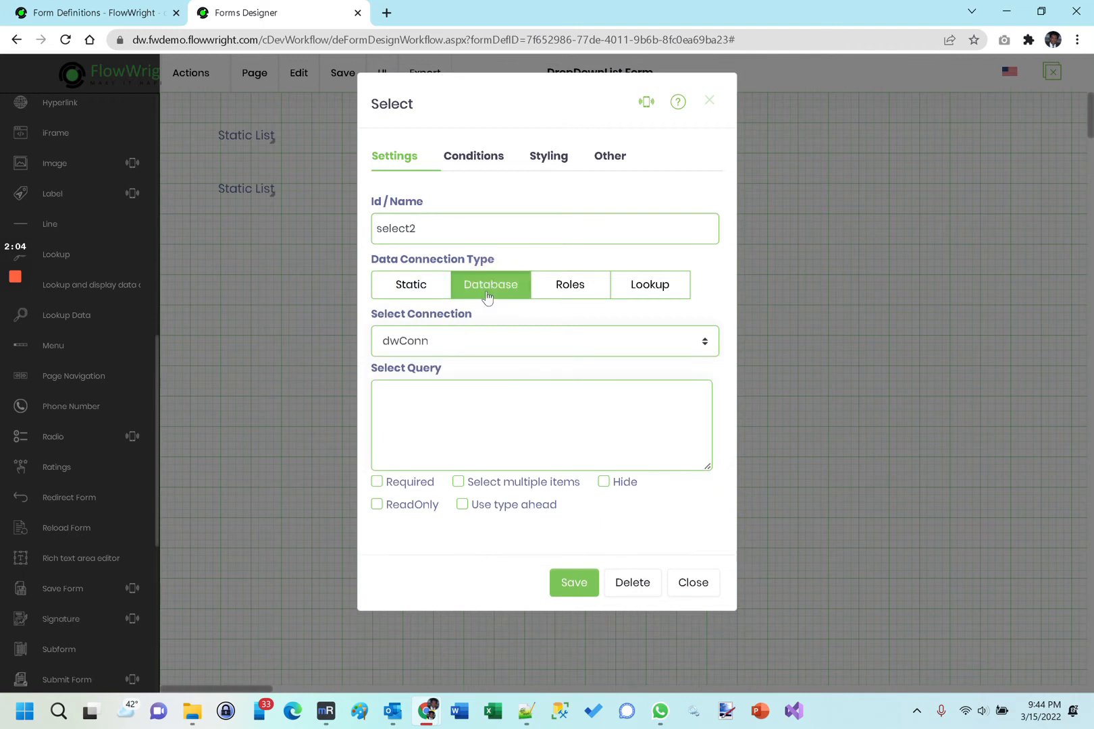
{"action": "left_click", "coordinate": [411, 343]}
{"action": "left_click", "coordinate": [417, 345]}
Enter the query "Select deExternalUserFullName, deUserID from deUsers Order by deExternalUserFullName" for the drop-down and save its settings.
{"action": "left_click", "coordinate": [427, 397]}
{"action": "type", "text": "Select deExternalUs"}
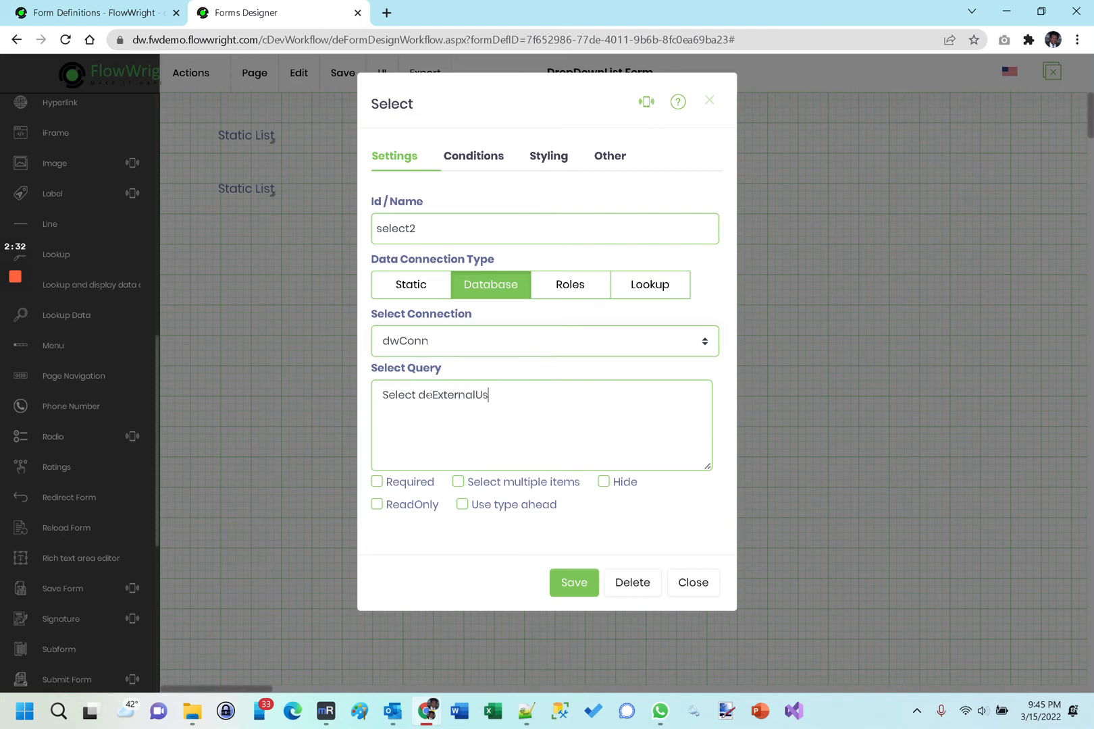
{"action": "type", "text": "erFullName, deUser"}
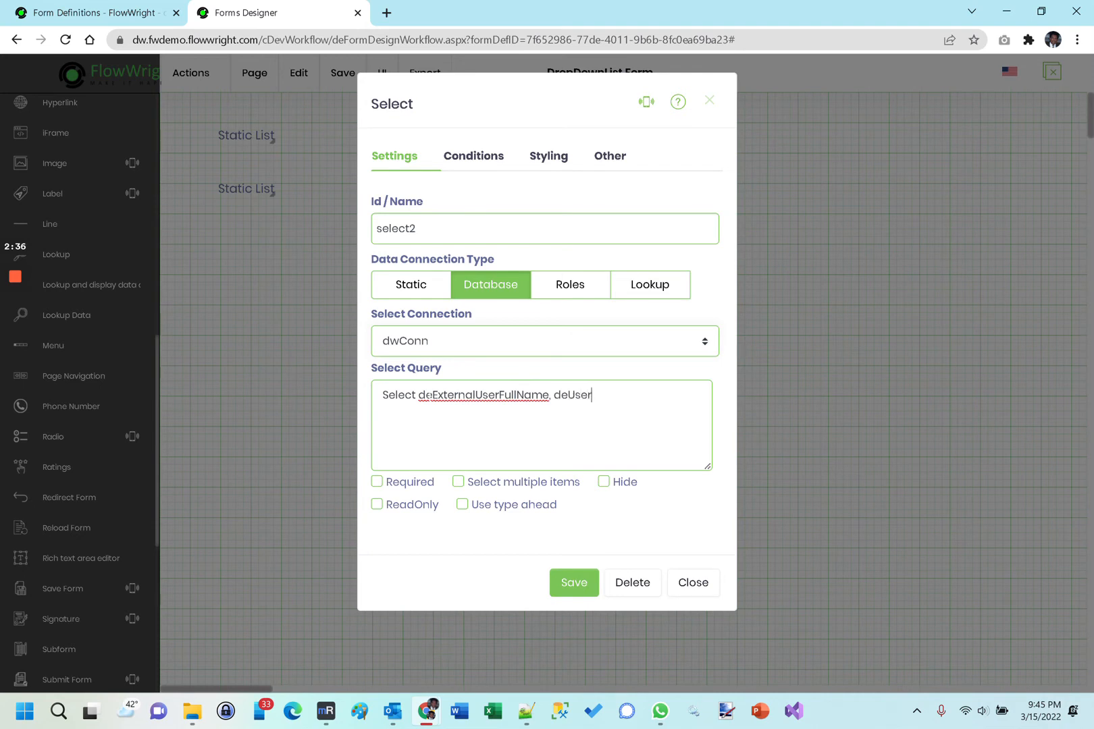
{"action": "type", "text": "ID from deUsers"}
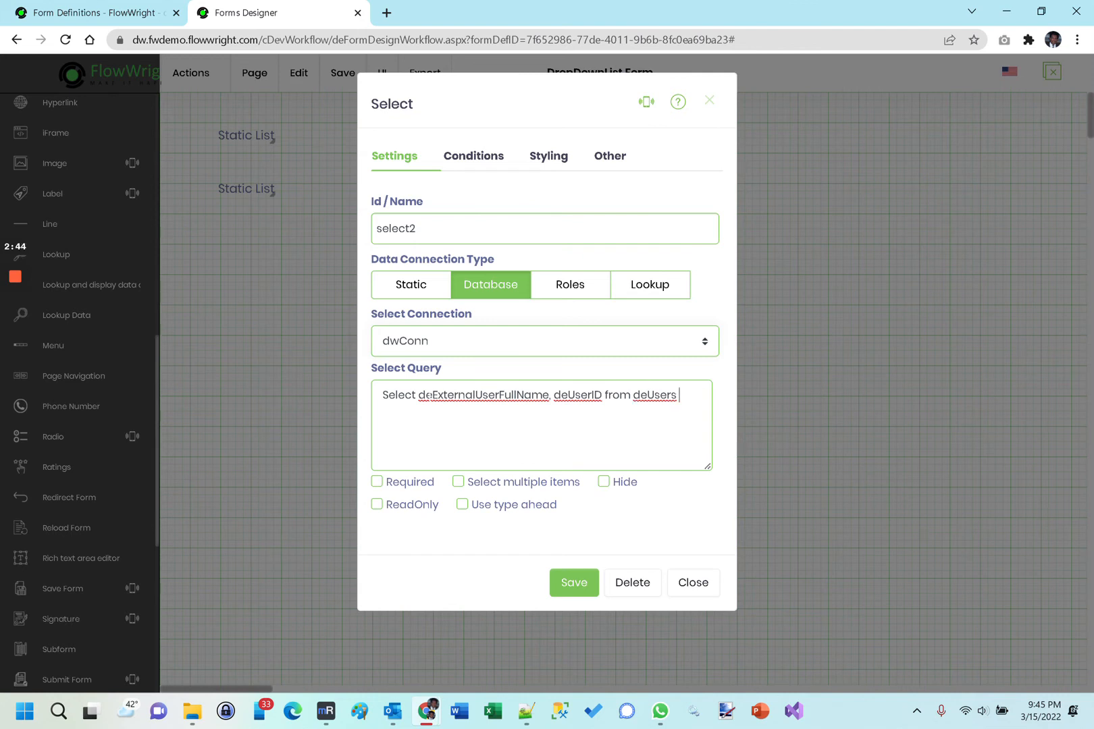
{"action": "type", "text": " Order by"}
{"action": "double_click", "coordinate": [476, 395]}
{"action": "key", "text": "ctrl+c"}
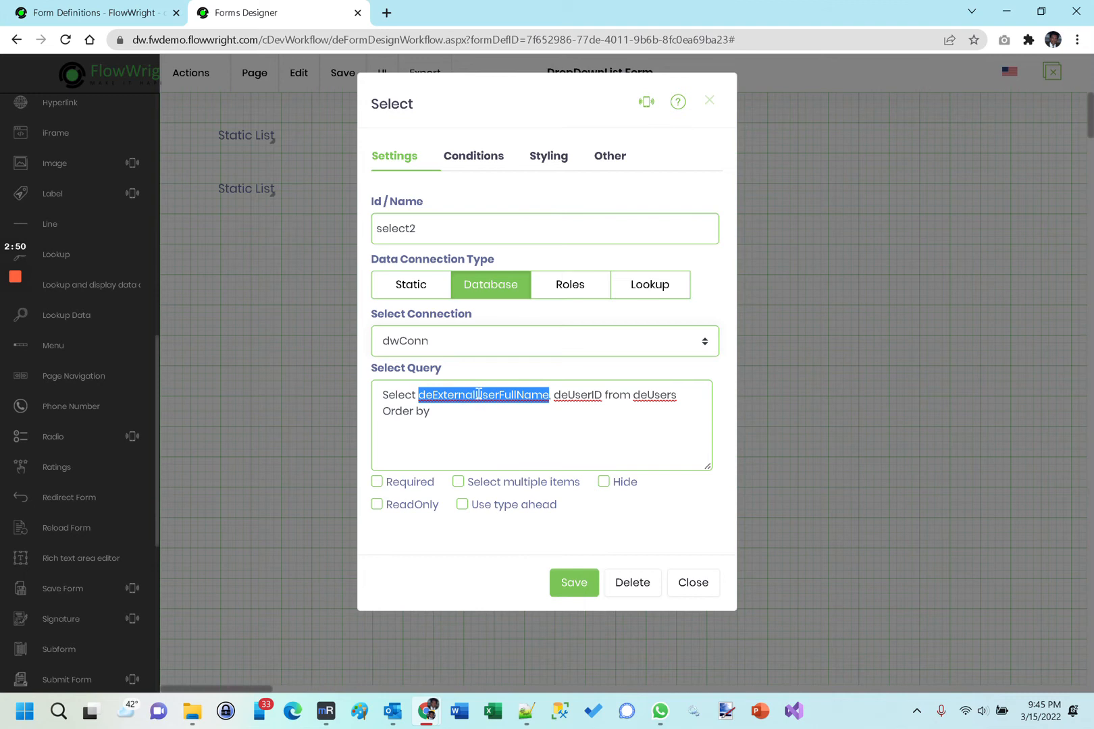
{"action": "left_click", "coordinate": [483, 413]}
{"action": "key", "text": "ctrl+v"}
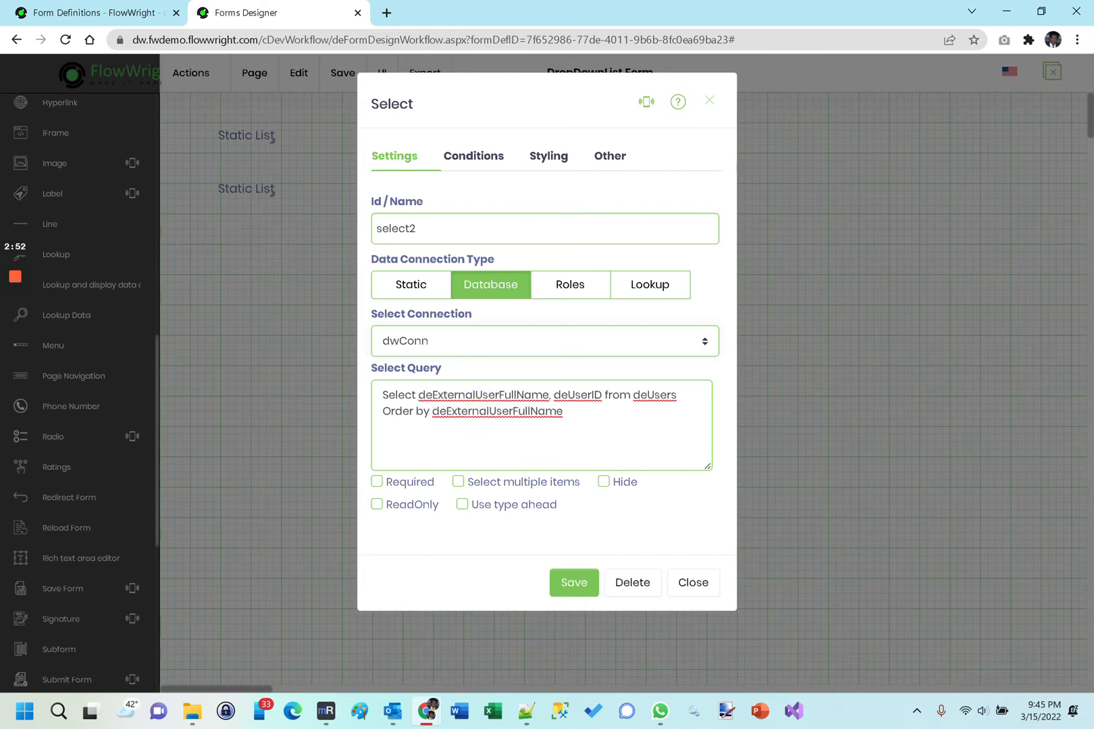
{"action": "left_click", "coordinate": [567, 585]}
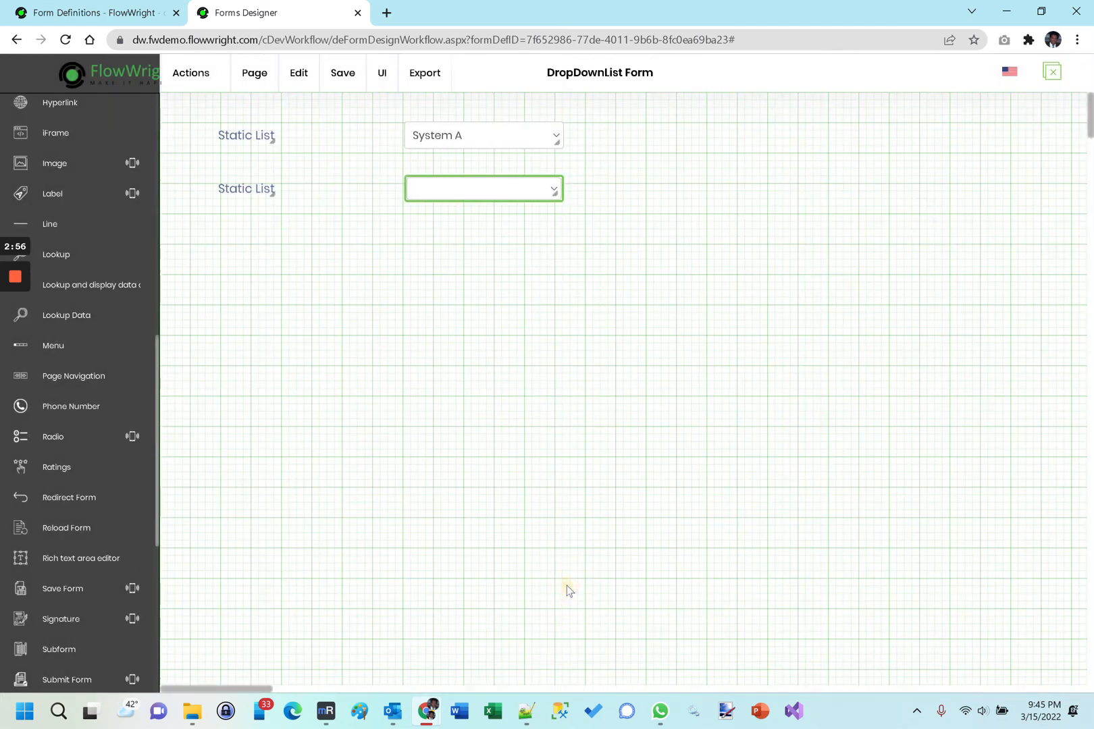
Change the duplicated label's text to "From Database" and save the label.
{"action": "double_click", "coordinate": [236, 187]}
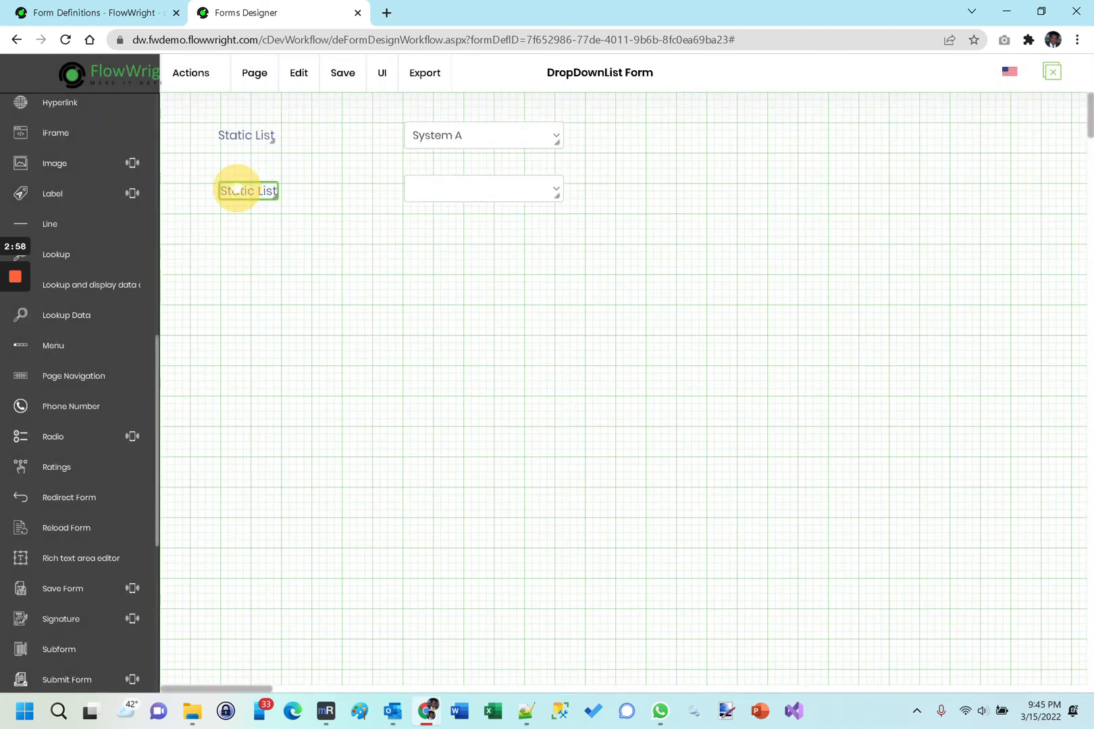
{"action": "left_click_drag", "start_coordinate": [430, 361], "coordinate": [364, 365]}
{"action": "type", "text": "From Database"}
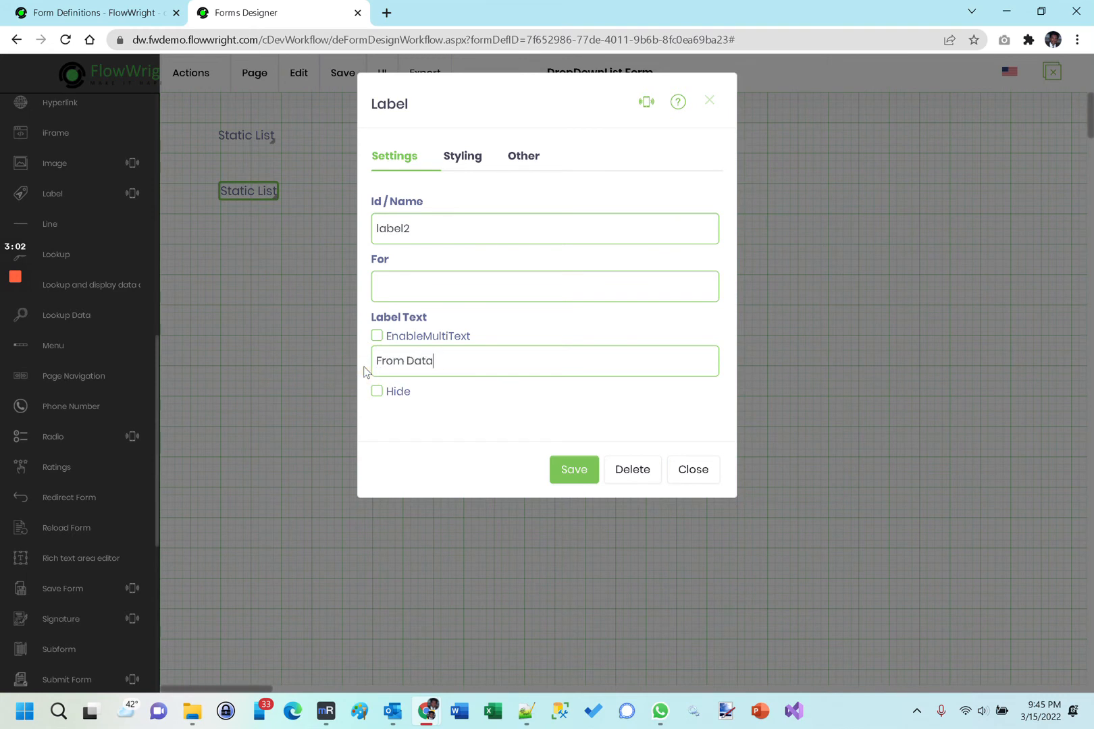
{"action": "left_click", "coordinate": [556, 469]}
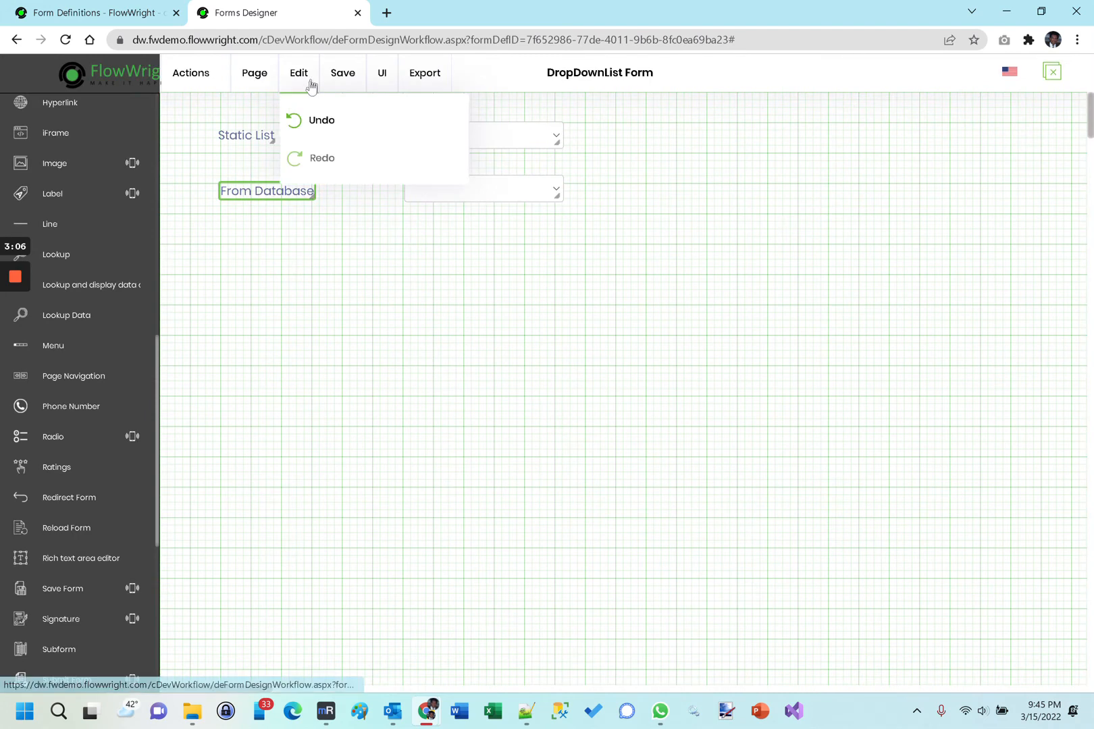
Save the form and check the From Database drop-down's entries in the preview.
{"action": "mouse_move", "coordinate": [339, 82]}
{"action": "left_click", "coordinate": [351, 121]}
{"action": "mouse_move", "coordinate": [379, 76]}
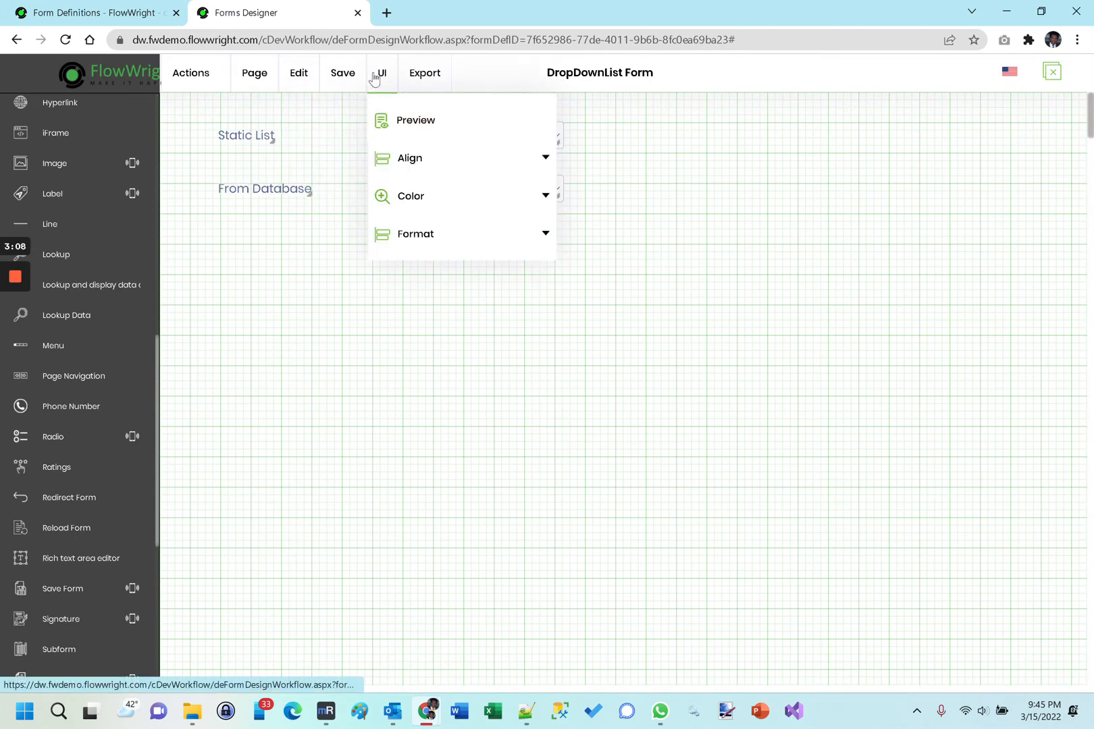
{"action": "left_click", "coordinate": [401, 120]}
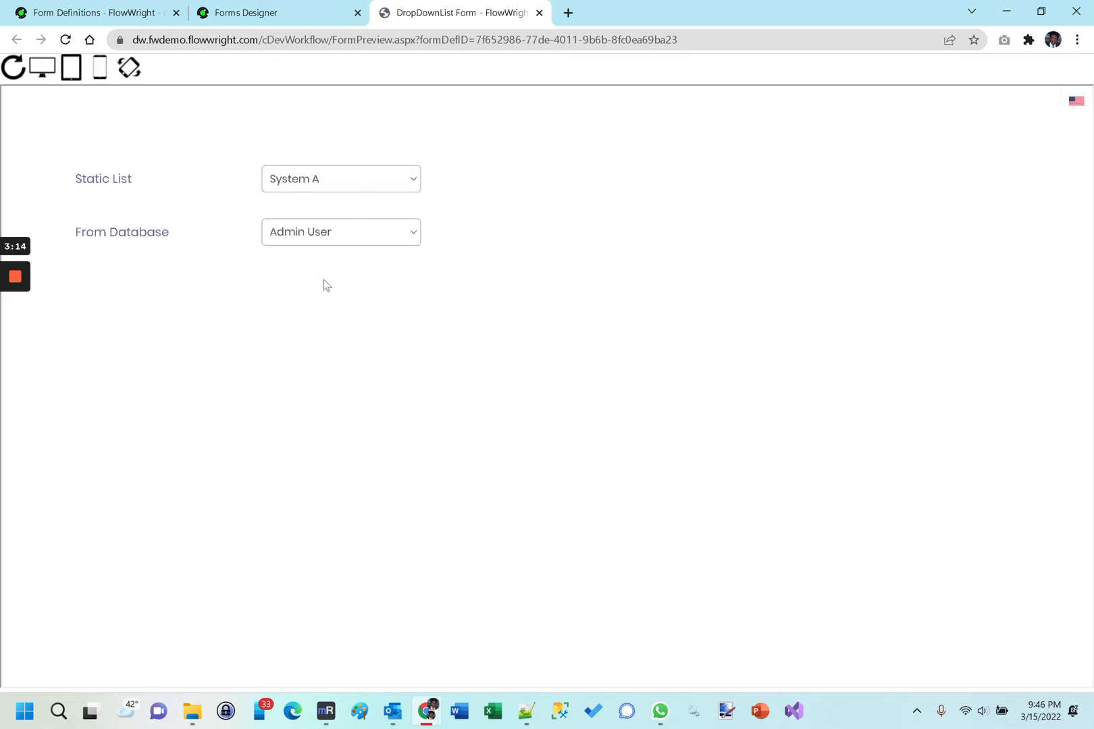
{"action": "left_click", "coordinate": [345, 236]}
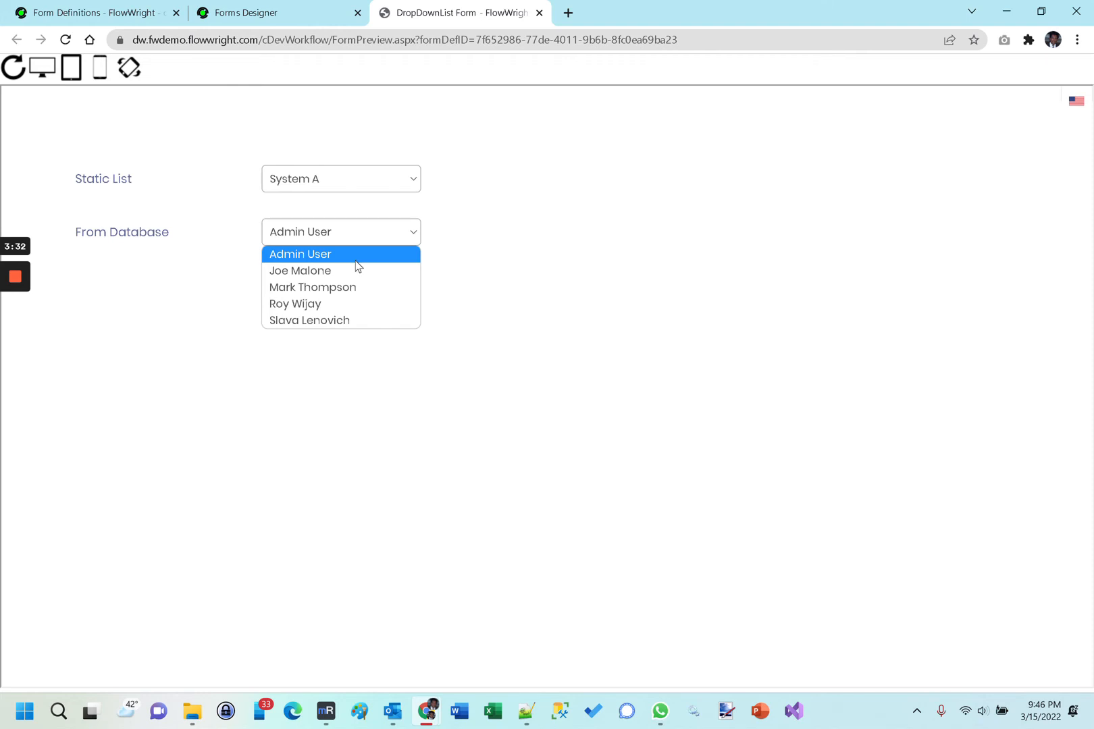
{"action": "left_click", "coordinate": [540, 13]}
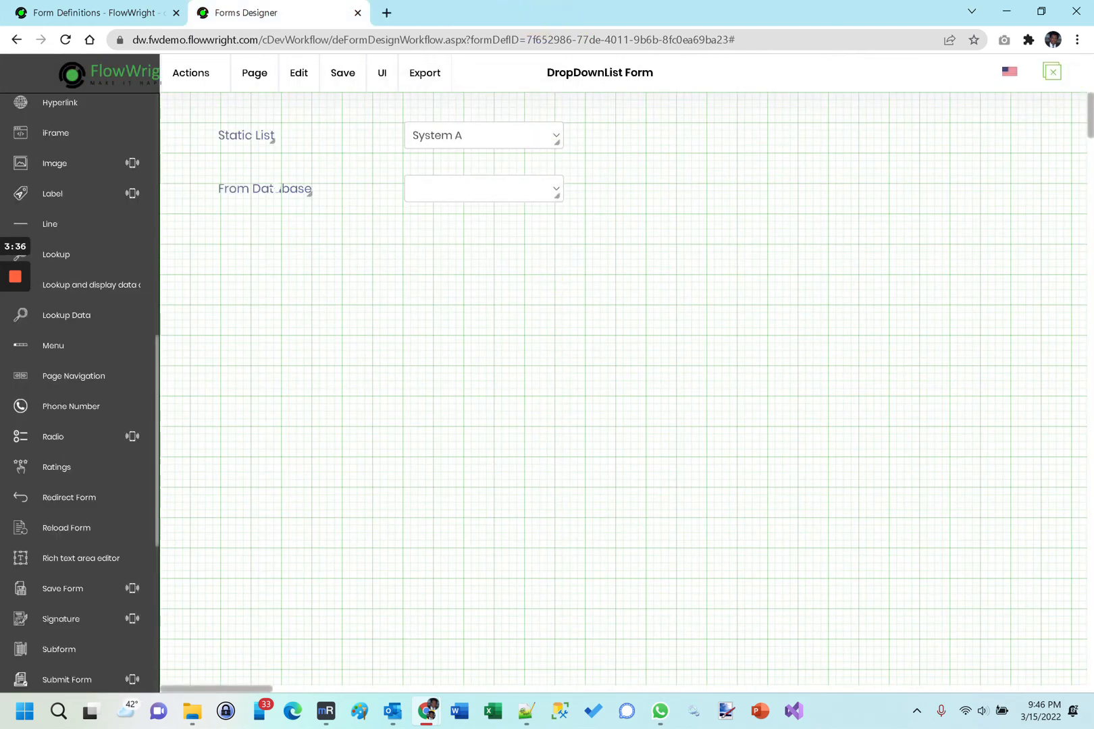
Duplicate the From Database label and its drop-down together, and place the copies directly below the originals.
{"action": "left_click_drag", "start_coordinate": [196, 156], "coordinate": [592, 233]}
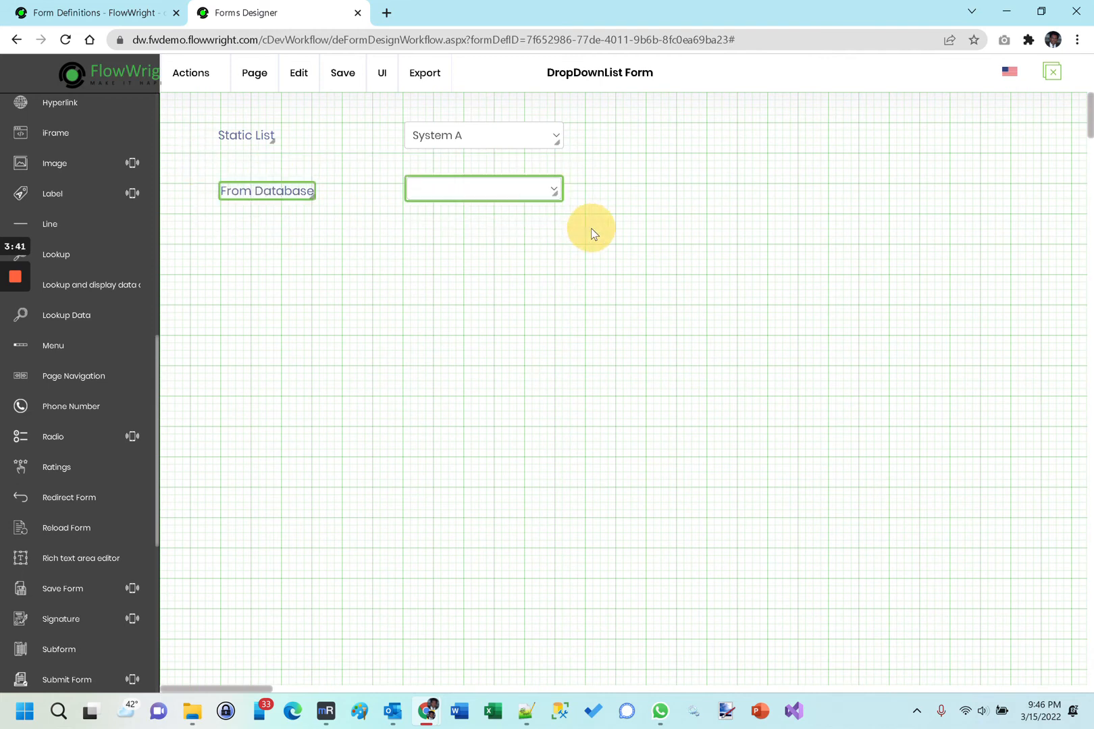
{"action": "right_click", "coordinate": [423, 189]}
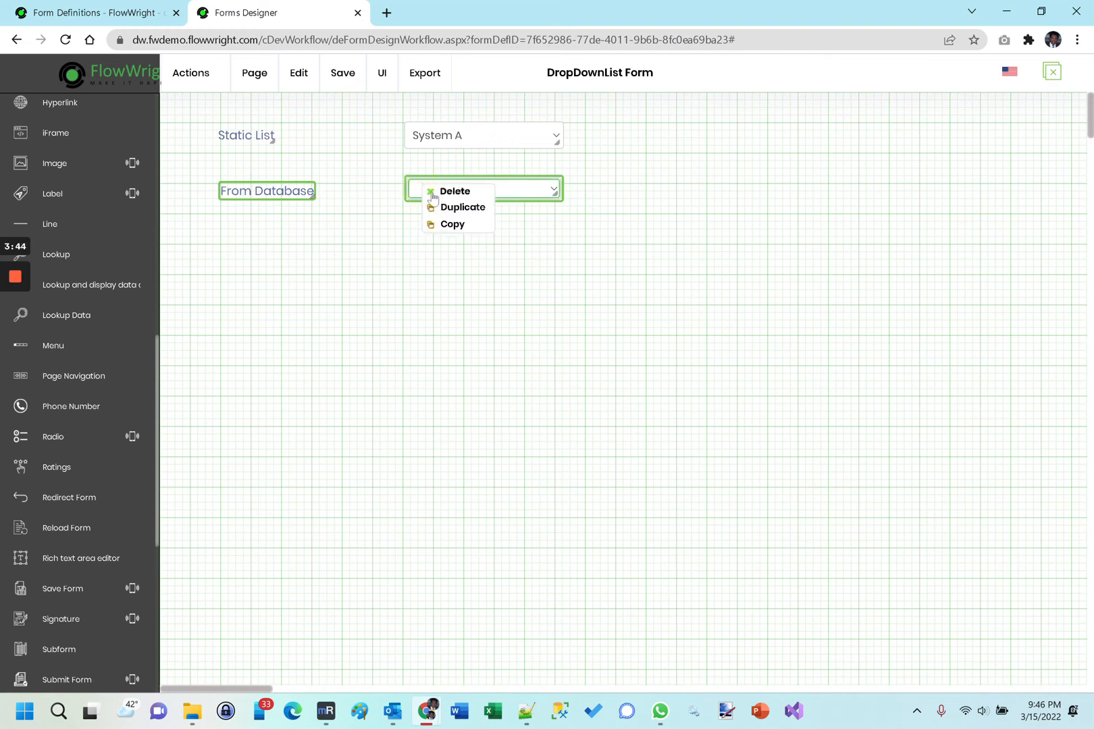
{"action": "left_click", "coordinate": [449, 208]}
{"action": "left_click_drag", "start_coordinate": [467, 210], "coordinate": [452, 251]}
{"action": "left_click", "coordinate": [629, 243]}
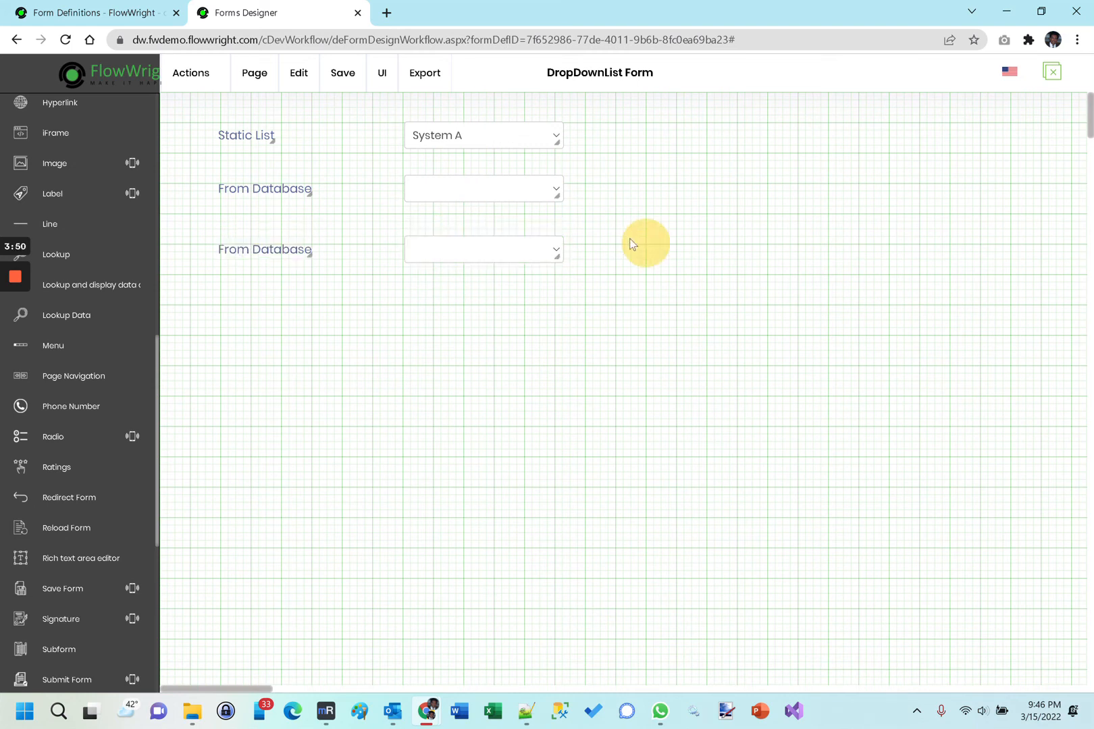
Switch the copied drop-down's data connection type to Roles with the Editors and Reviewer application roles, and save its settings.
{"action": "double_click", "coordinate": [490, 255]}
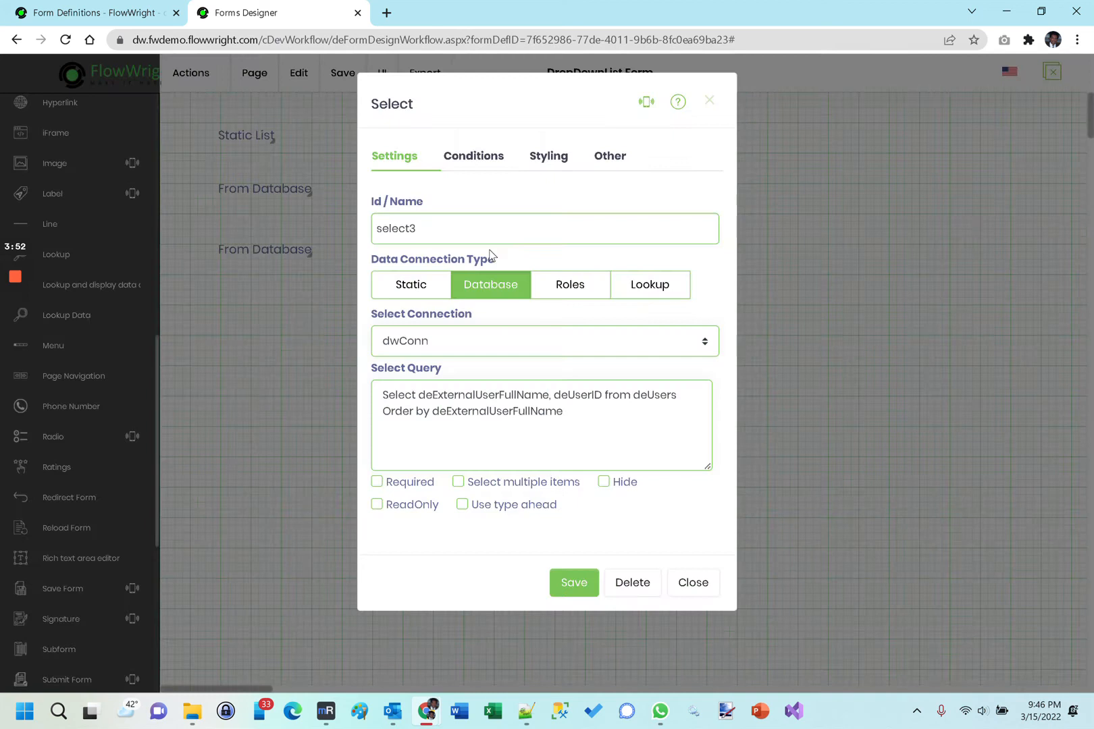
{"action": "left_click", "coordinate": [557, 286]}
{"action": "left_click", "coordinate": [527, 339]}
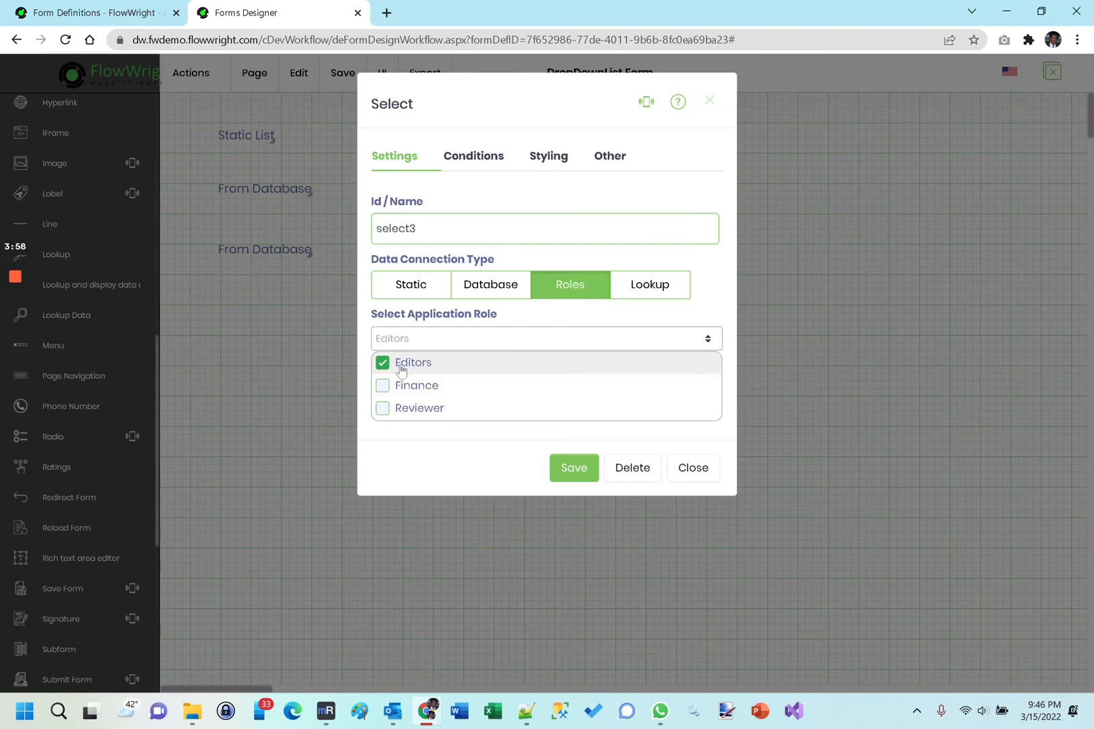
{"action": "left_click", "coordinate": [383, 410]}
{"action": "left_click", "coordinate": [486, 454]}
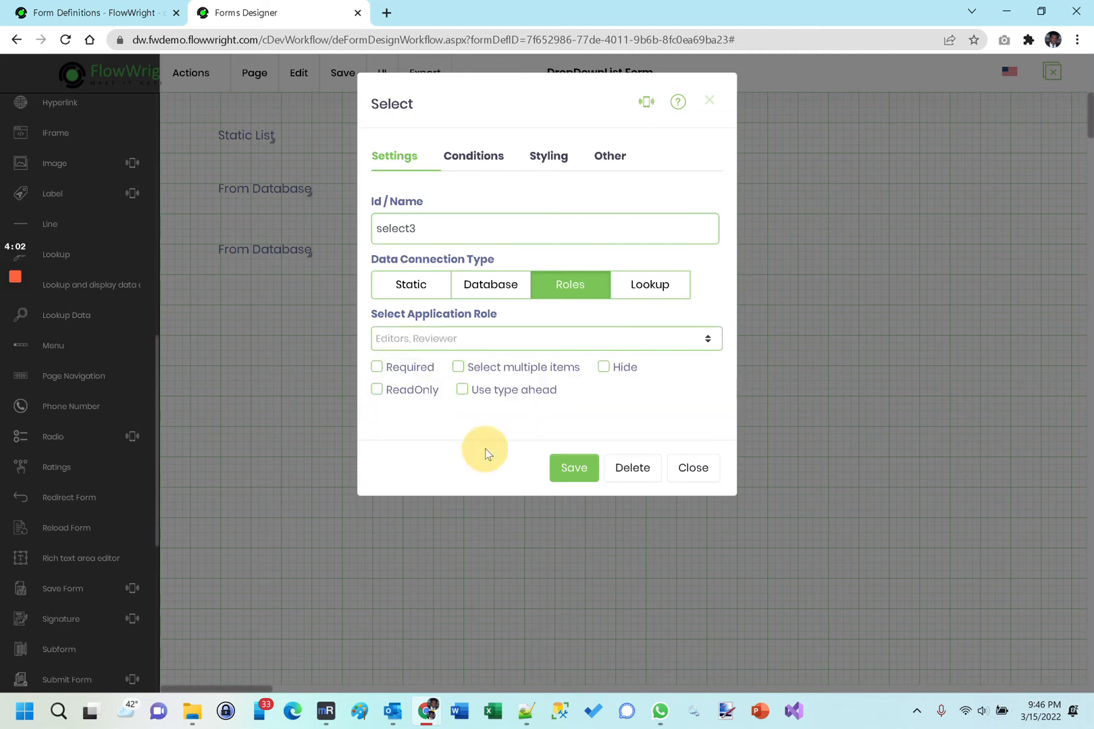
{"action": "left_click", "coordinate": [582, 475]}
Change the copied label's text to "From User Roles" and save the label.
{"action": "double_click", "coordinate": [279, 248]}
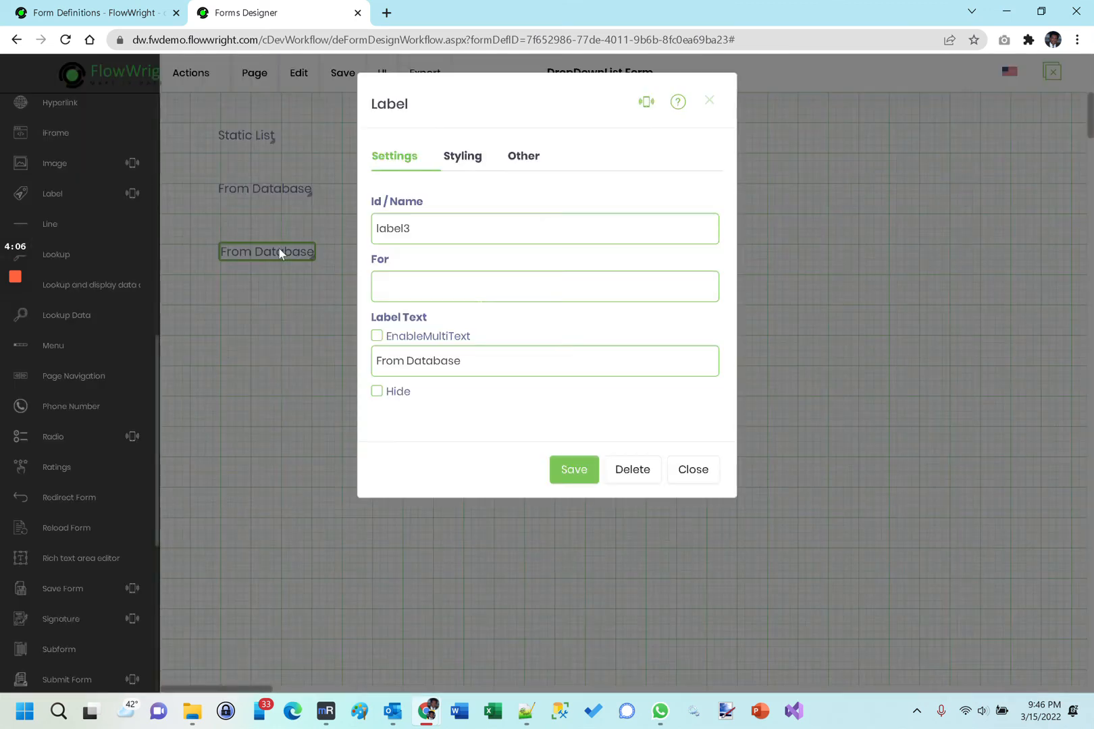
{"action": "double_click", "coordinate": [431, 361]}
{"action": "type", "text": "User Roles"}
{"action": "left_click", "coordinate": [575, 471]}
Save the form, check the From User Roles drop-down's entries in the preview, and close the preview.
{"action": "left_click", "coordinate": [371, 75]}
{"action": "mouse_move", "coordinate": [358, 74]}
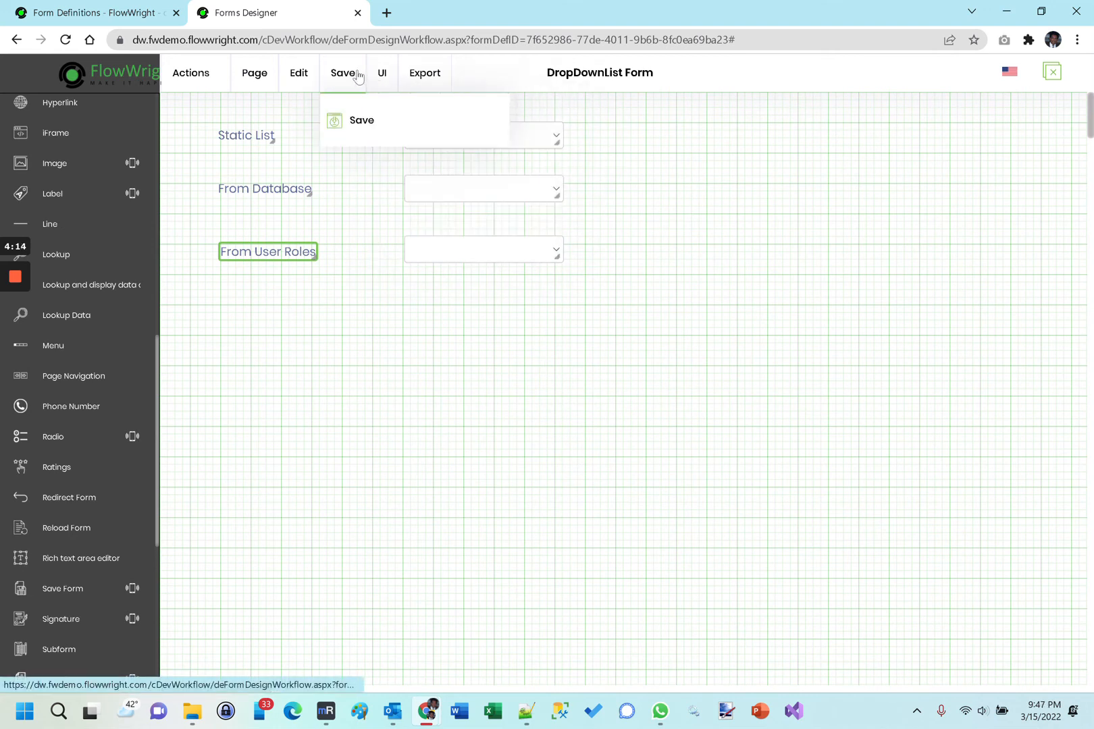
{"action": "left_click", "coordinate": [361, 121]}
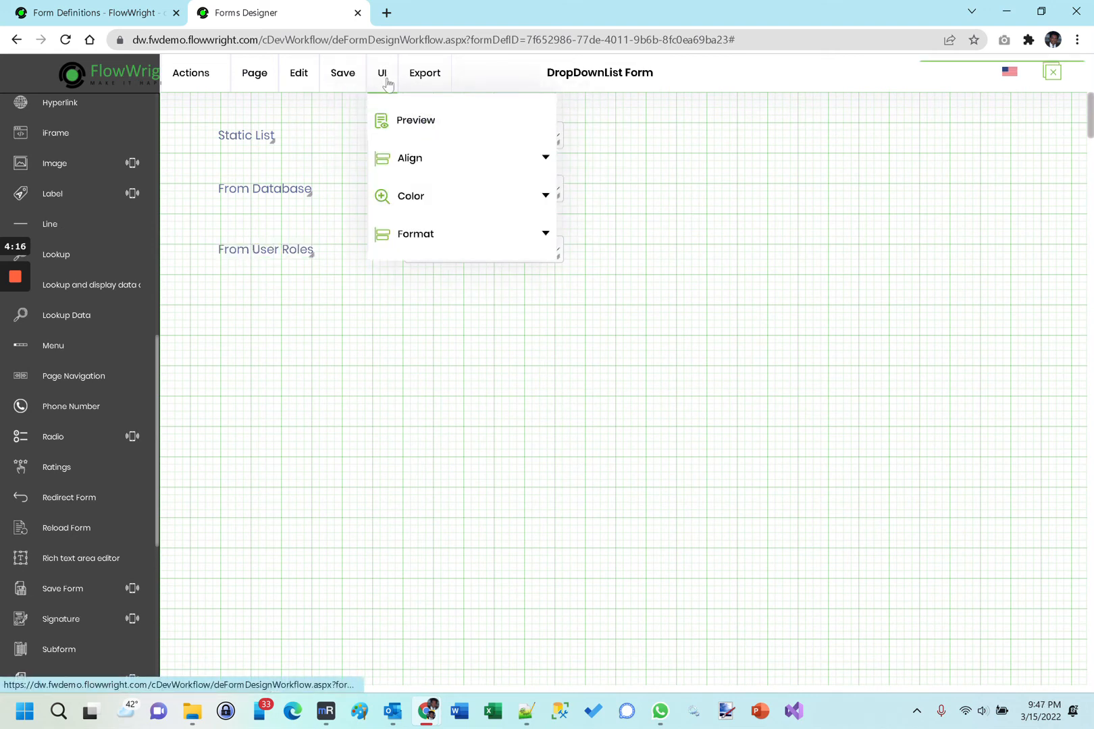
{"action": "left_click", "coordinate": [413, 122]}
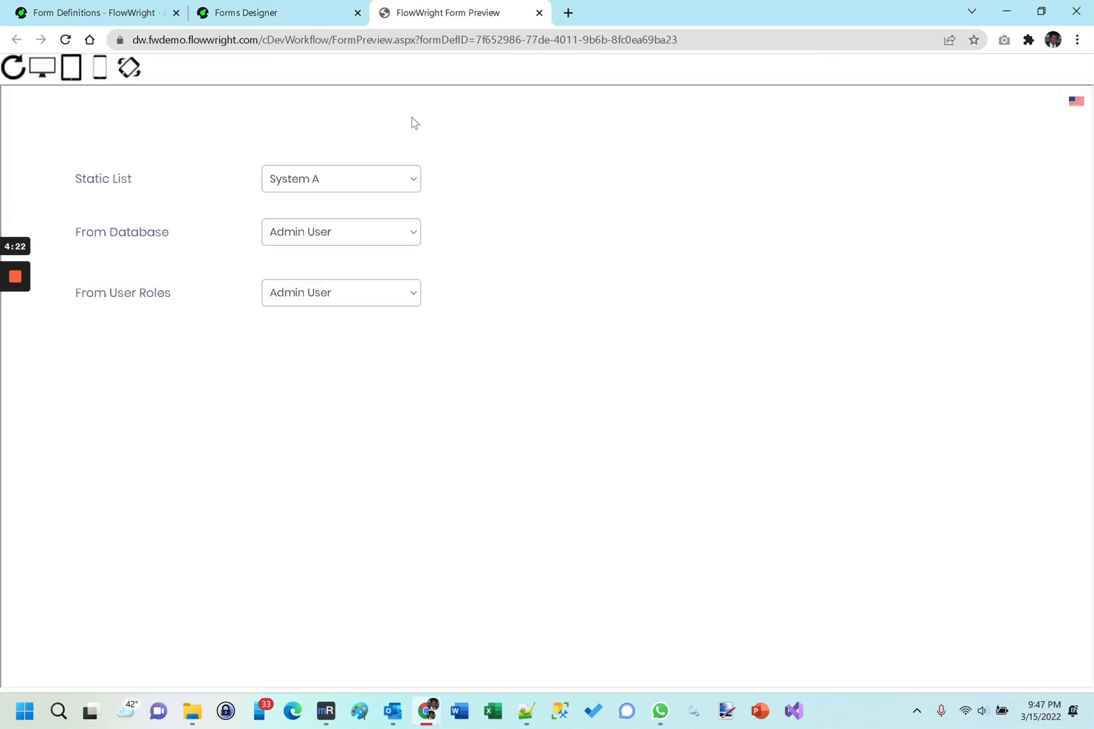
{"action": "left_click", "coordinate": [315, 294]}
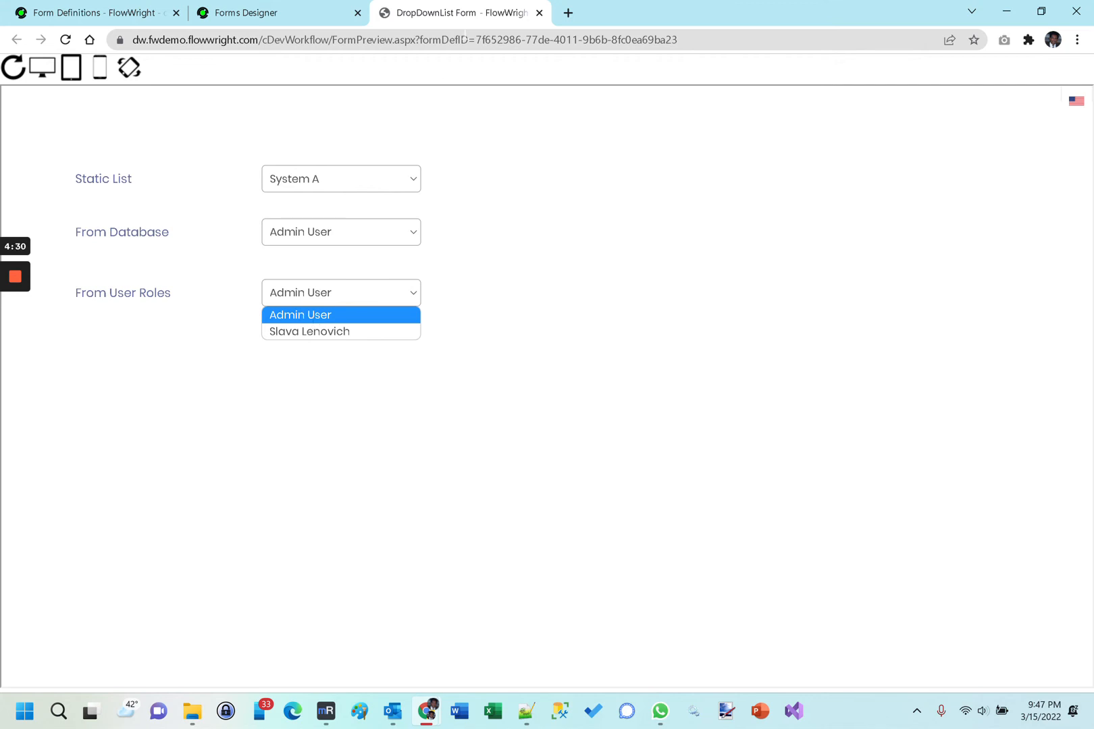
{"action": "left_click", "coordinate": [539, 13]}
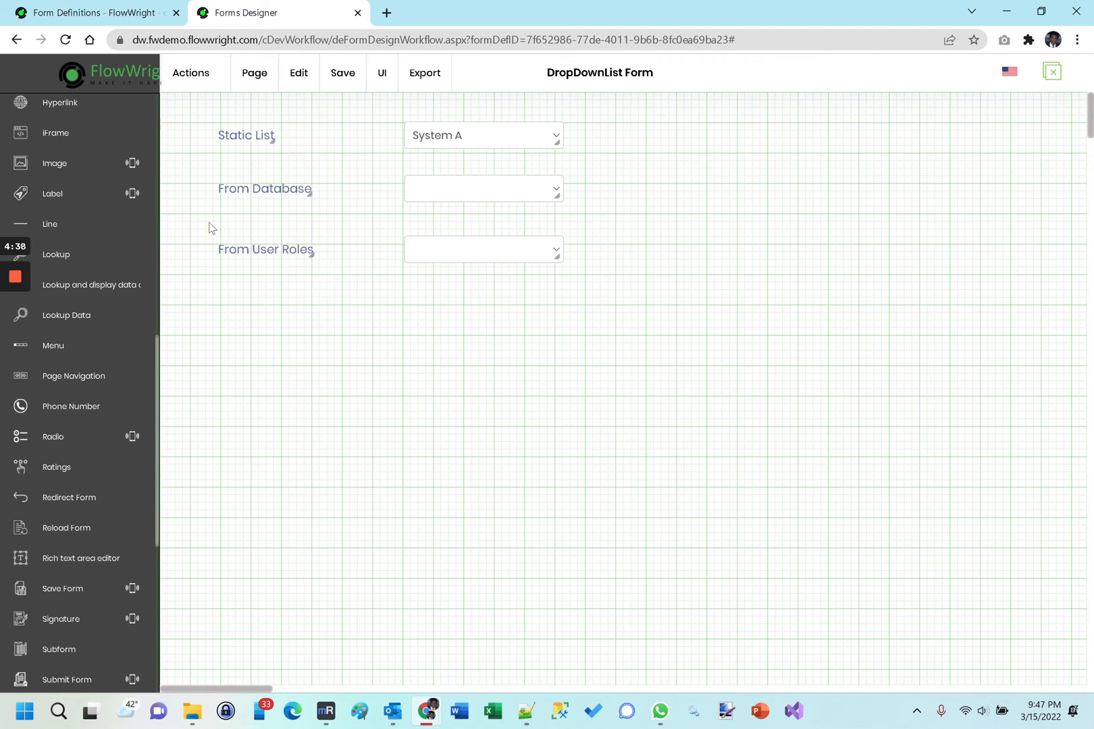
Duplicate the From User Roles label and its drop-down together, and place the copies in a fourth row below.
{"action": "left_click_drag", "start_coordinate": [202, 233], "coordinate": [625, 284]}
{"action": "right_click", "coordinate": [483, 251]}
{"action": "left_click", "coordinate": [520, 274]}
{"action": "left_click_drag", "start_coordinate": [507, 277], "coordinate": [491, 310]}
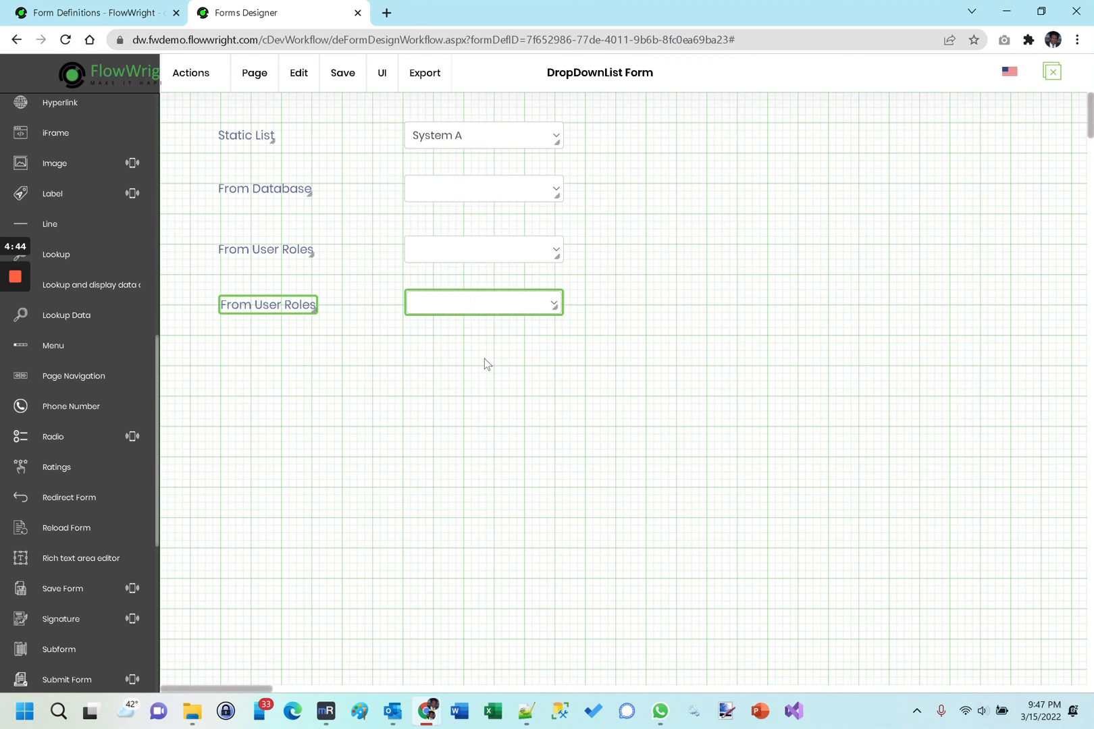
{"action": "left_click", "coordinate": [484, 358]}
Change the fourth row's label text to "From Lookup" and save the label.
{"action": "double_click", "coordinate": [265, 302]}
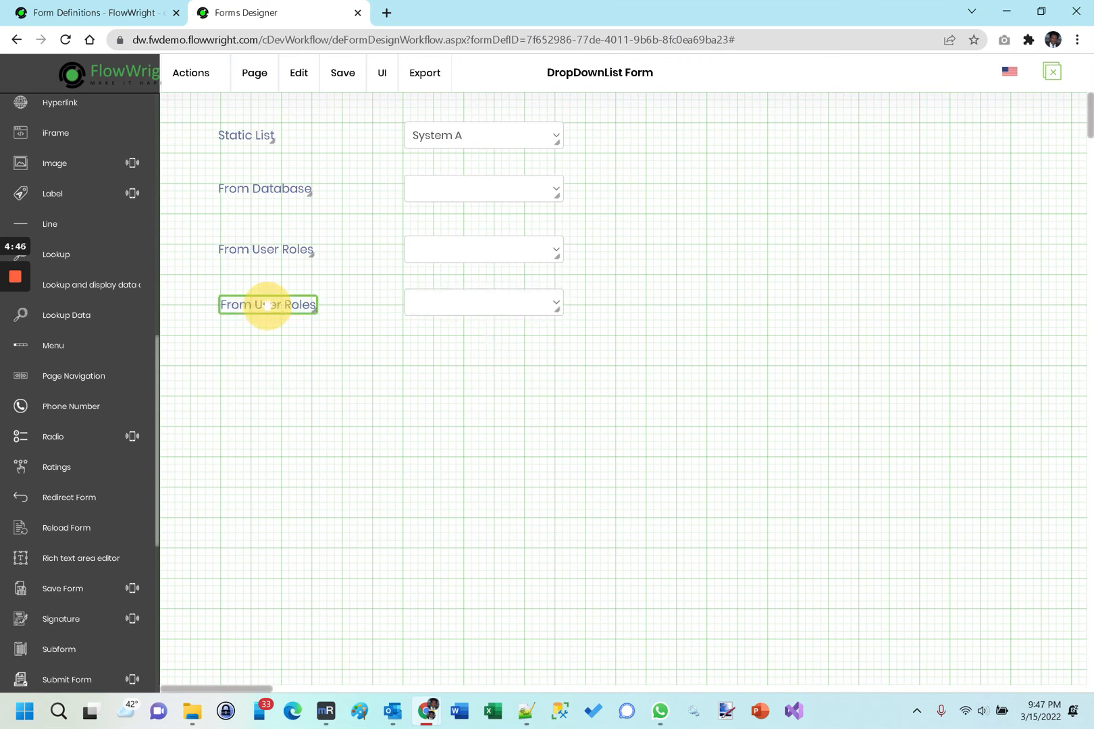
{"action": "left_click_drag", "start_coordinate": [405, 361], "coordinate": [519, 365]}
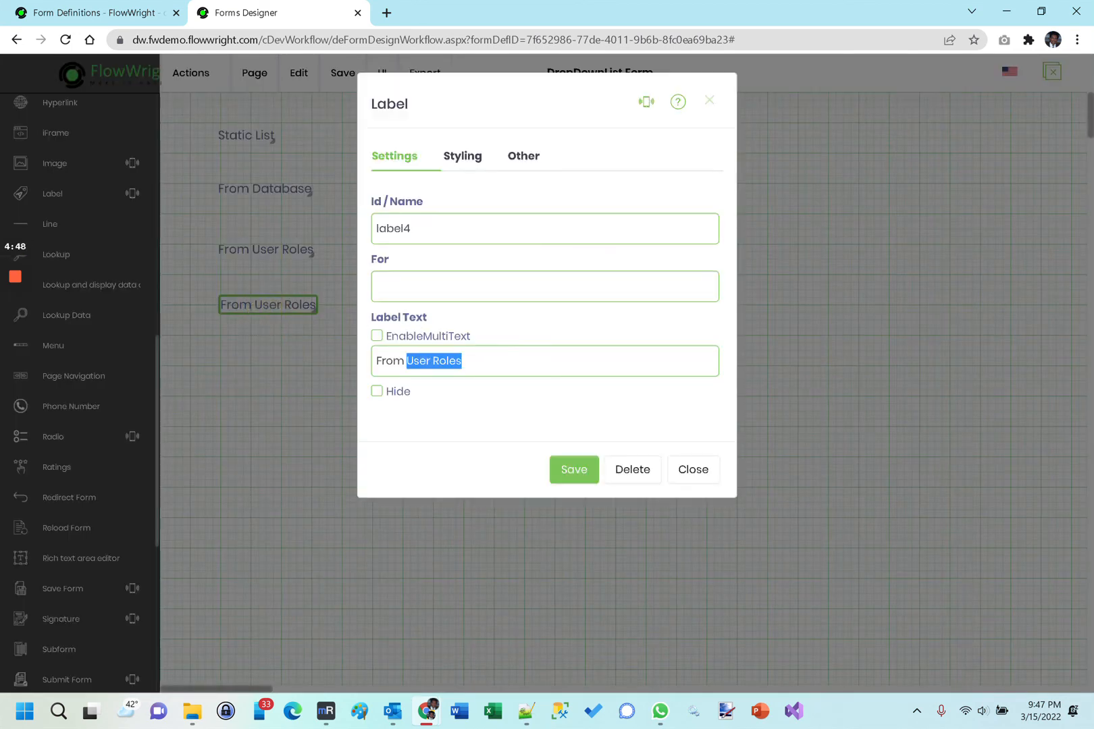
{"action": "type", "text": "Lookup"}
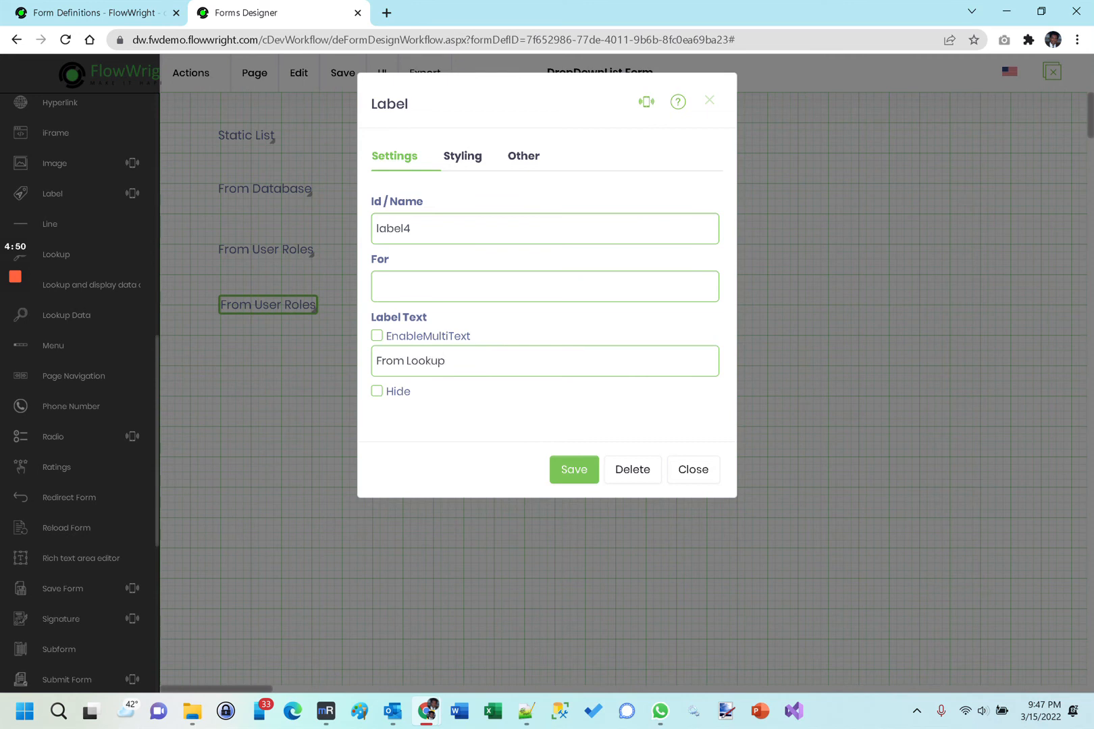
{"action": "left_click", "coordinate": [574, 469]}
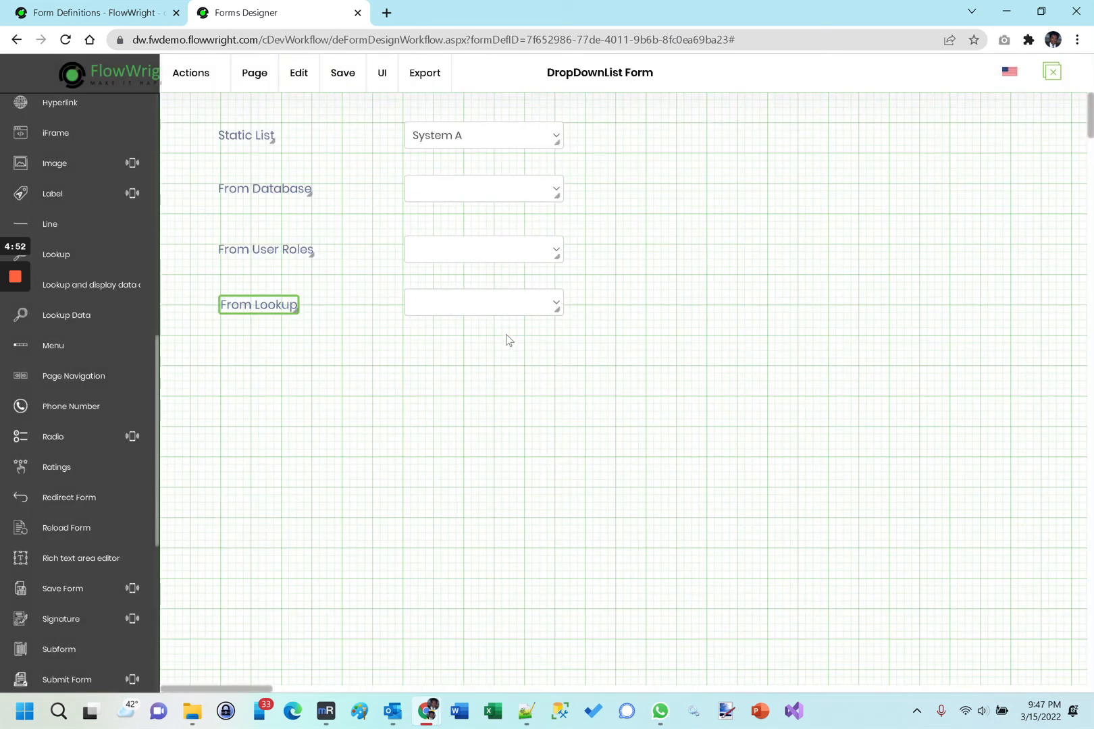
Switch the From Lookup drop-down's data connection type to Lookup and check which lookup categories are available.
{"action": "double_click", "coordinate": [502, 306]}
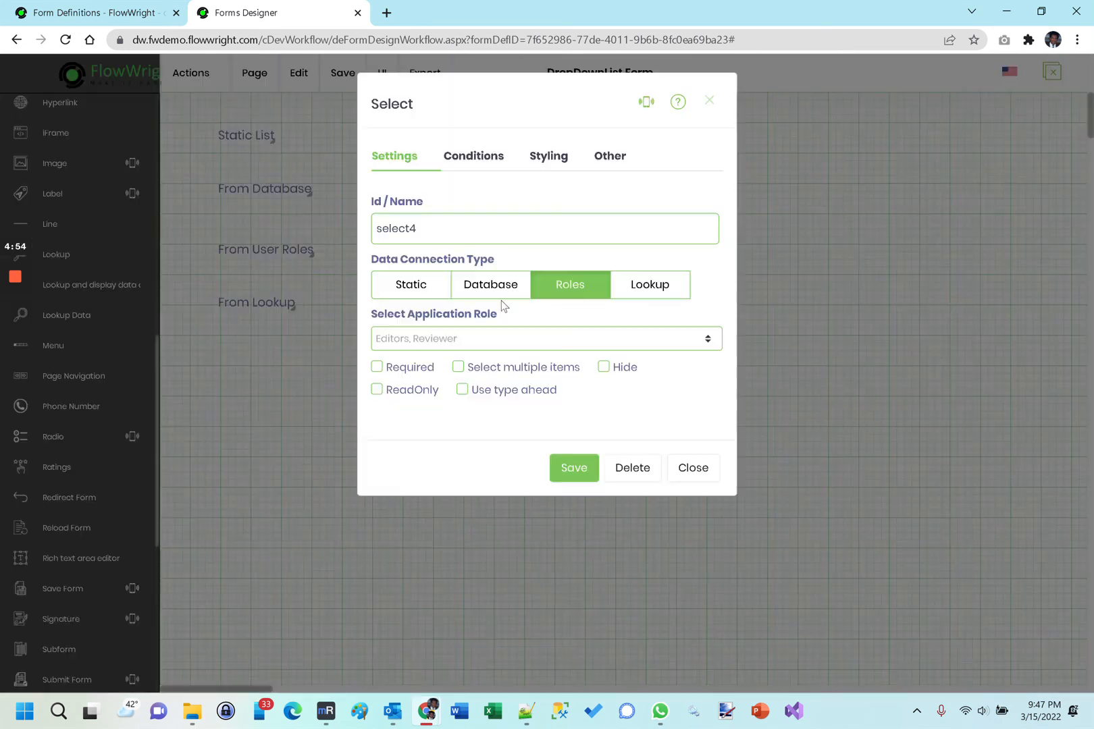
{"action": "left_click", "coordinate": [645, 286]}
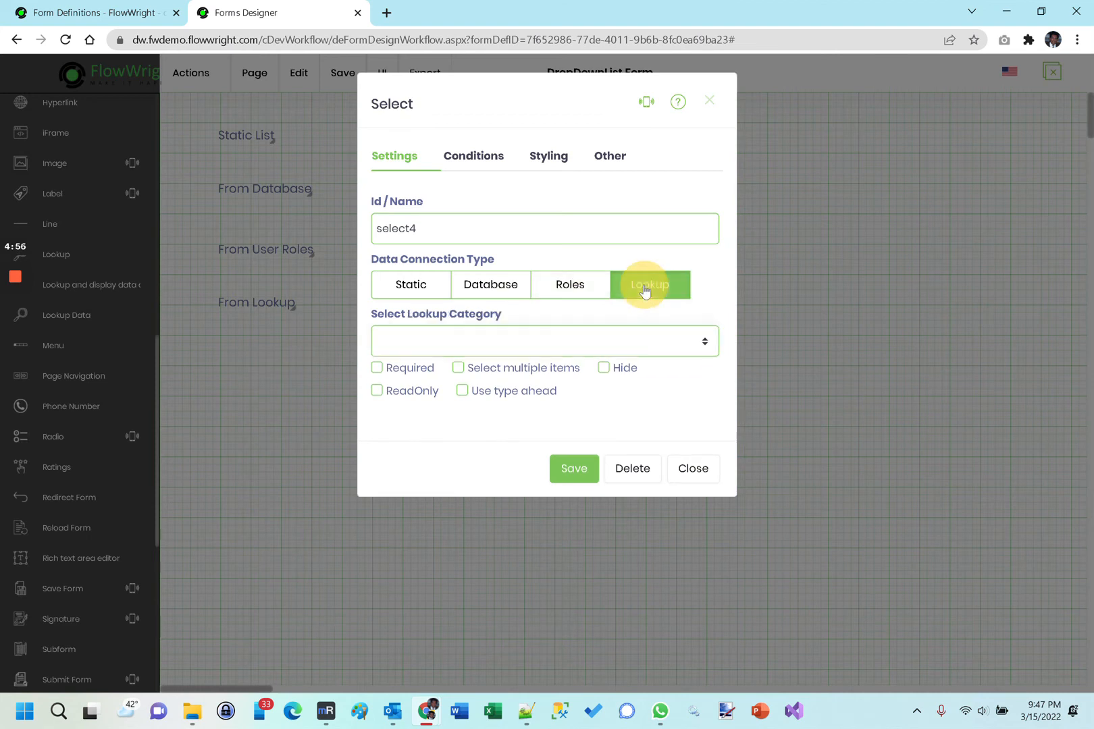
{"action": "left_click", "coordinate": [639, 341]}
{"action": "left_click", "coordinate": [639, 340]}
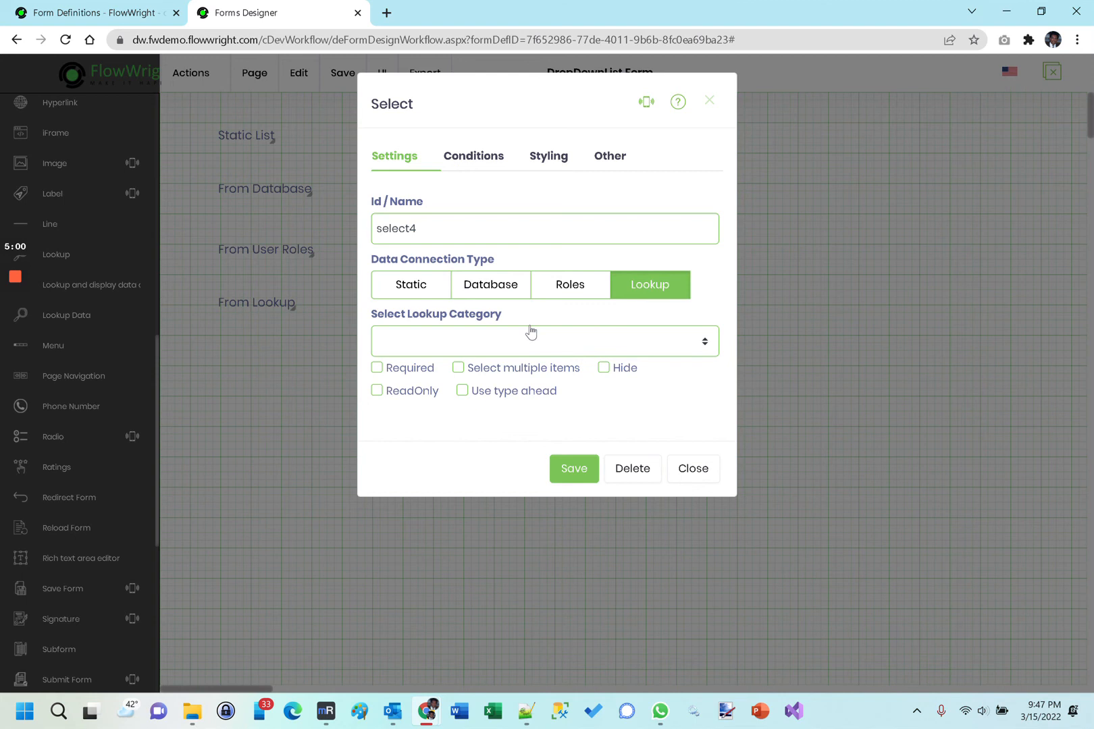
Return to the Form Definitions page, open Lookup Data from there, and select the Categories root.
{"action": "left_click", "coordinate": [110, 16]}
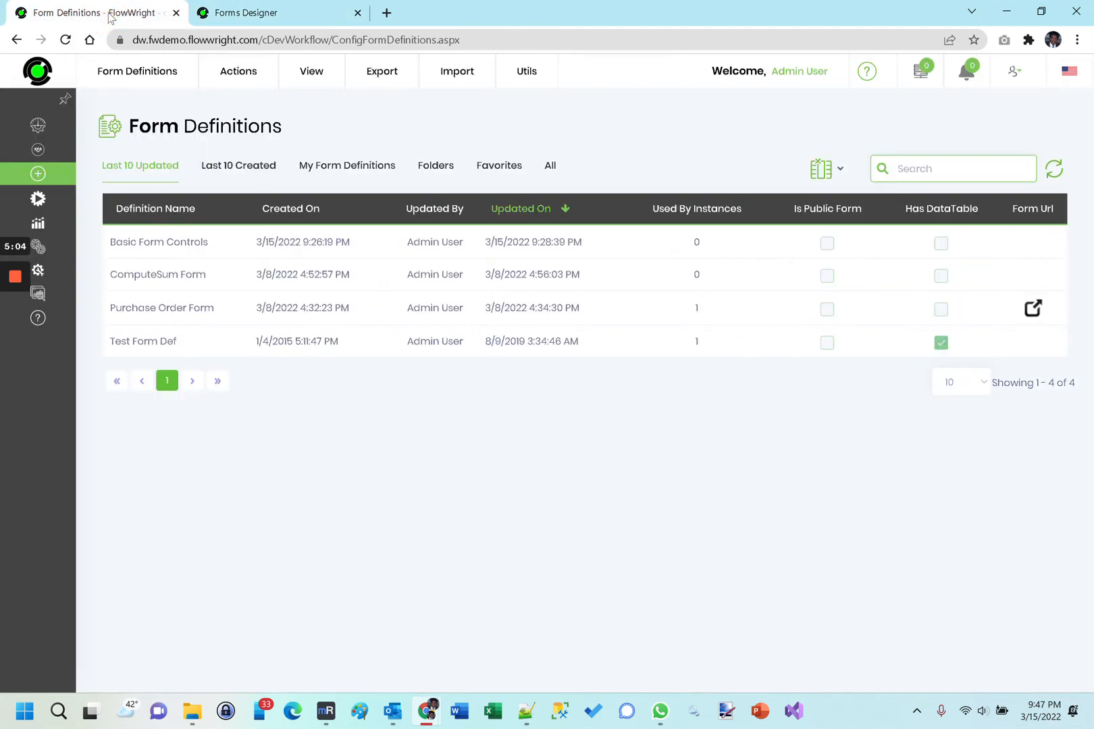
{"action": "mouse_move", "coordinate": [35, 301]}
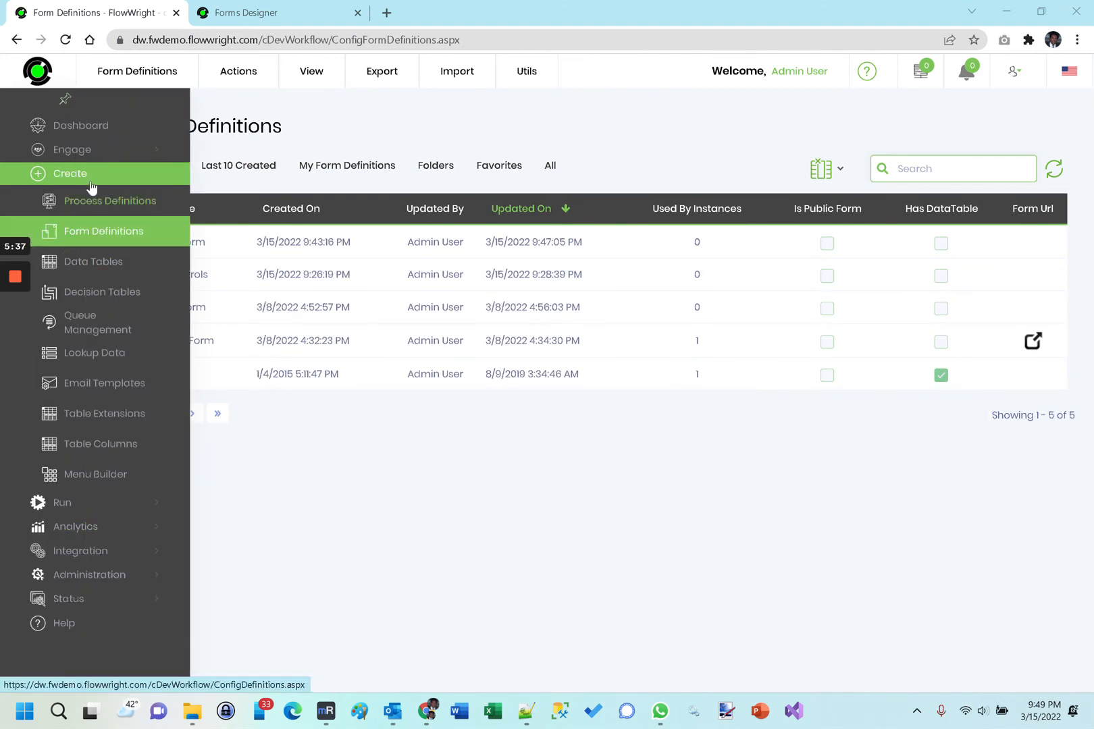
{"action": "left_click", "coordinate": [93, 352]}
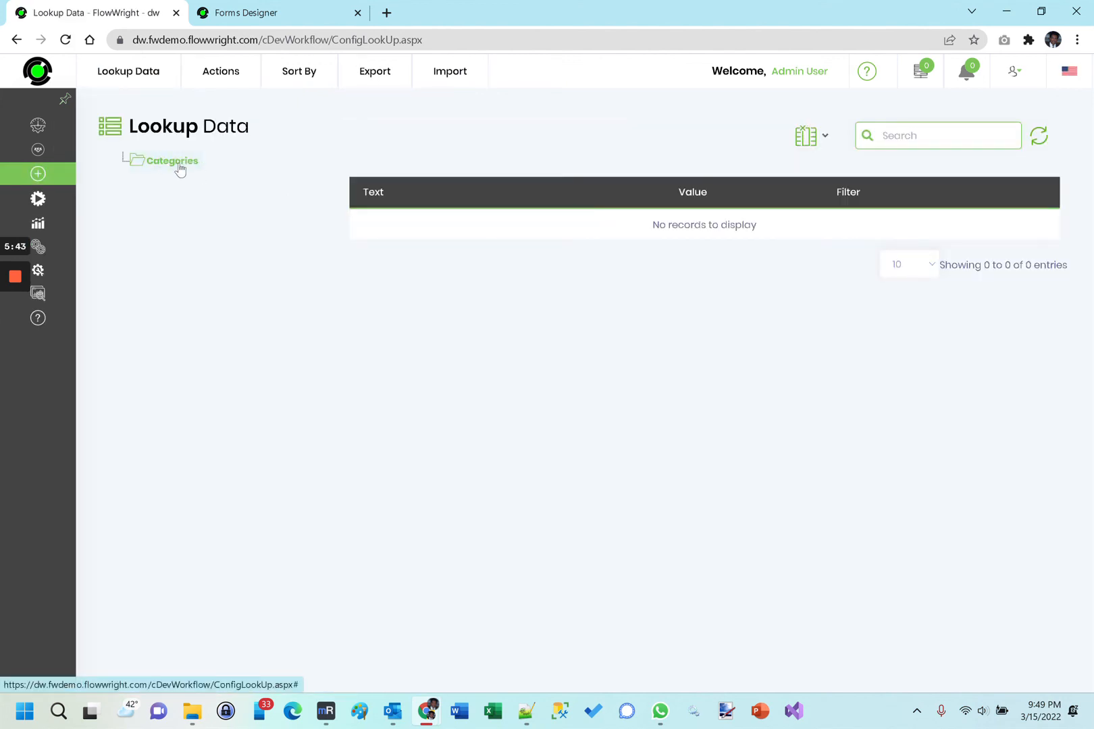
{"action": "left_click", "coordinate": [179, 167]}
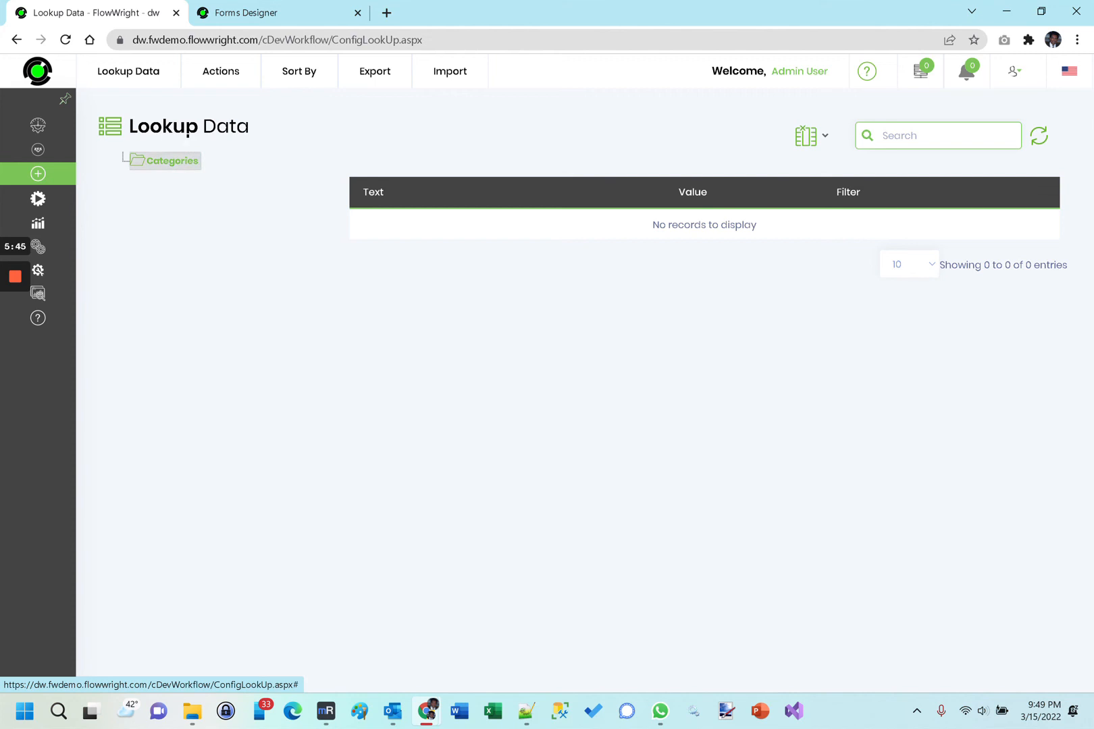
Create a lookup item in a new category "States" with text and value MA.
{"action": "left_click", "coordinate": [228, 70]}
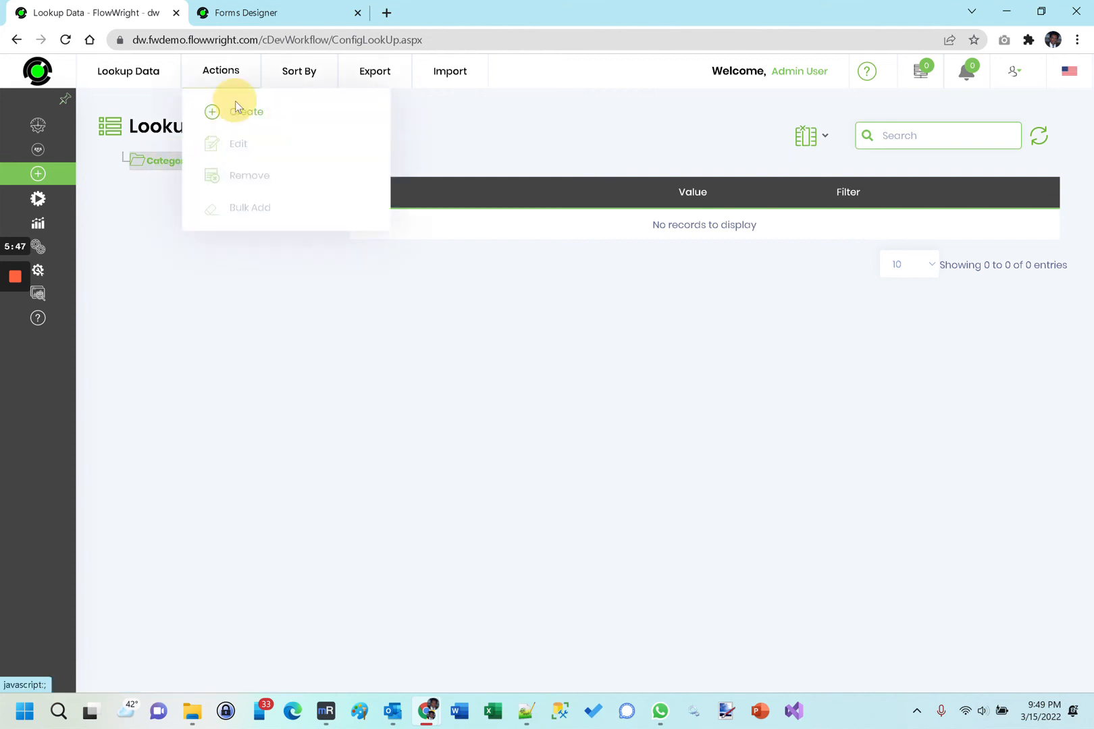
{"action": "left_click", "coordinate": [233, 109]}
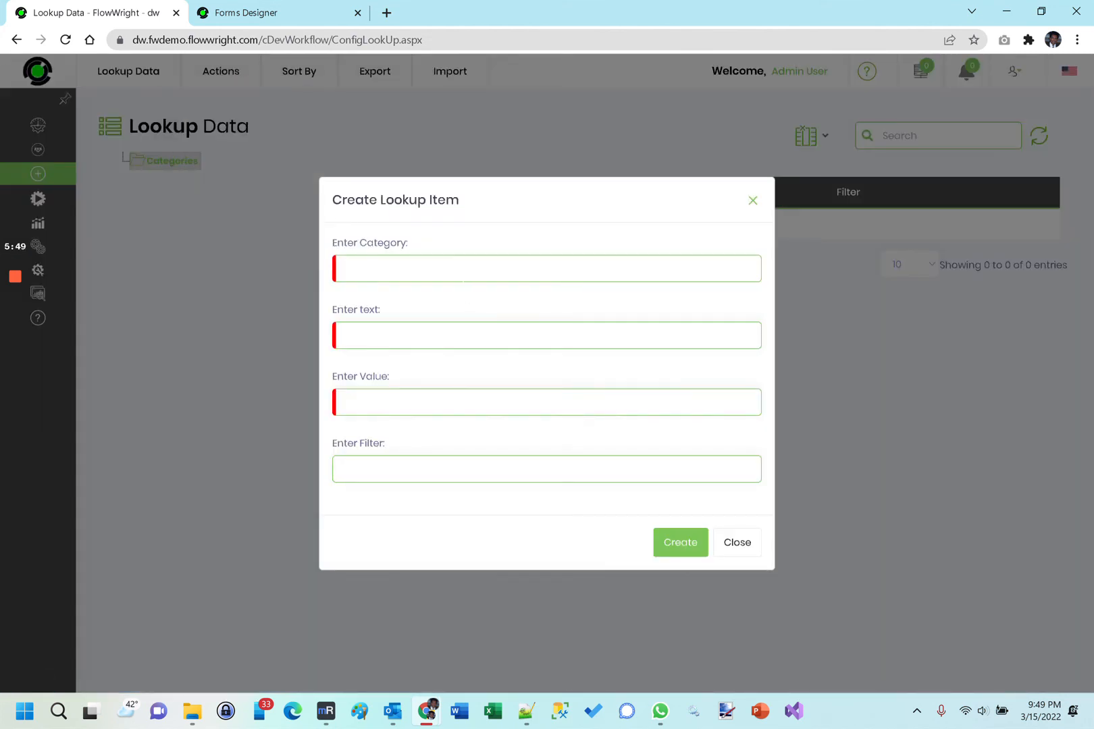
{"action": "type", "text": "States"}
{"action": "left_click", "coordinate": [381, 336]}
{"action": "type", "text": "M"}
{"action": "type", "text": "MA"}
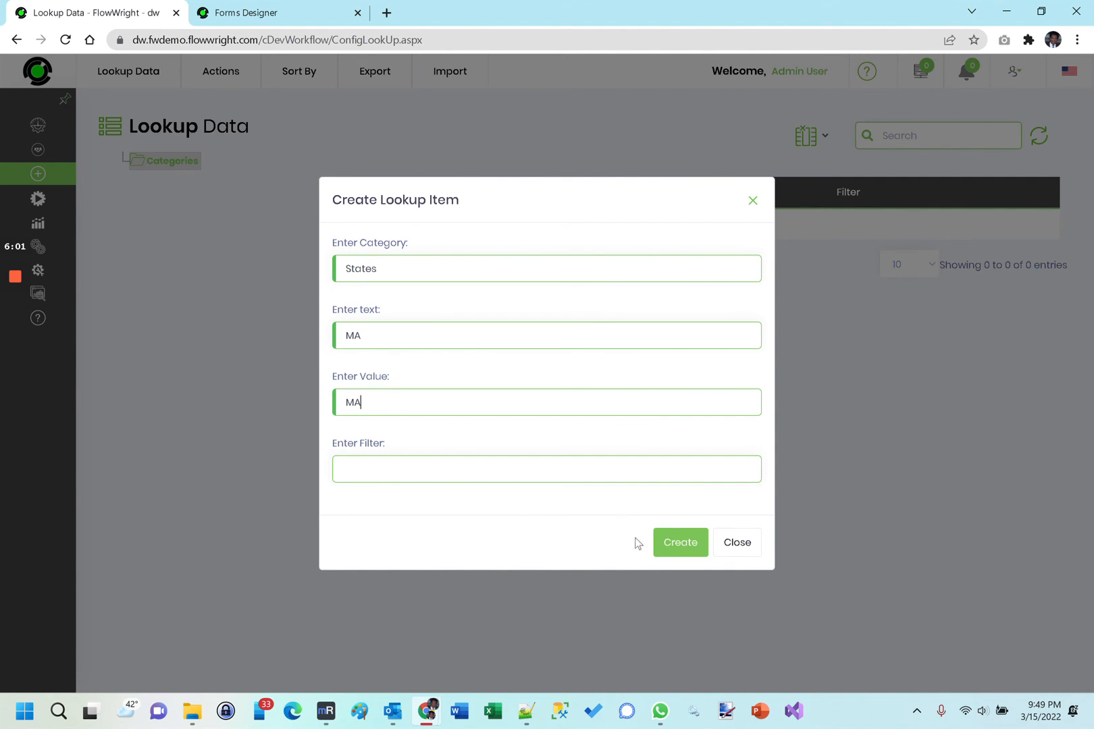
{"action": "left_click", "coordinate": [670, 545]}
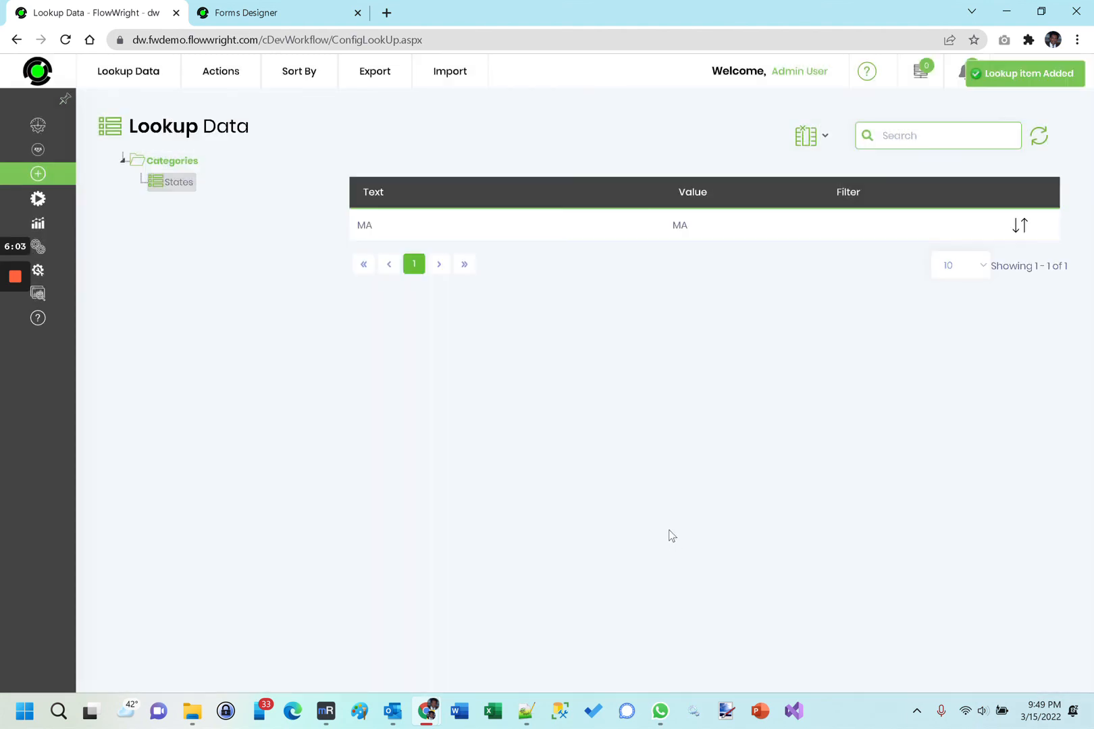
Create a second lookup item in the States category with text and value CT.
{"action": "right_click", "coordinate": [178, 184]}
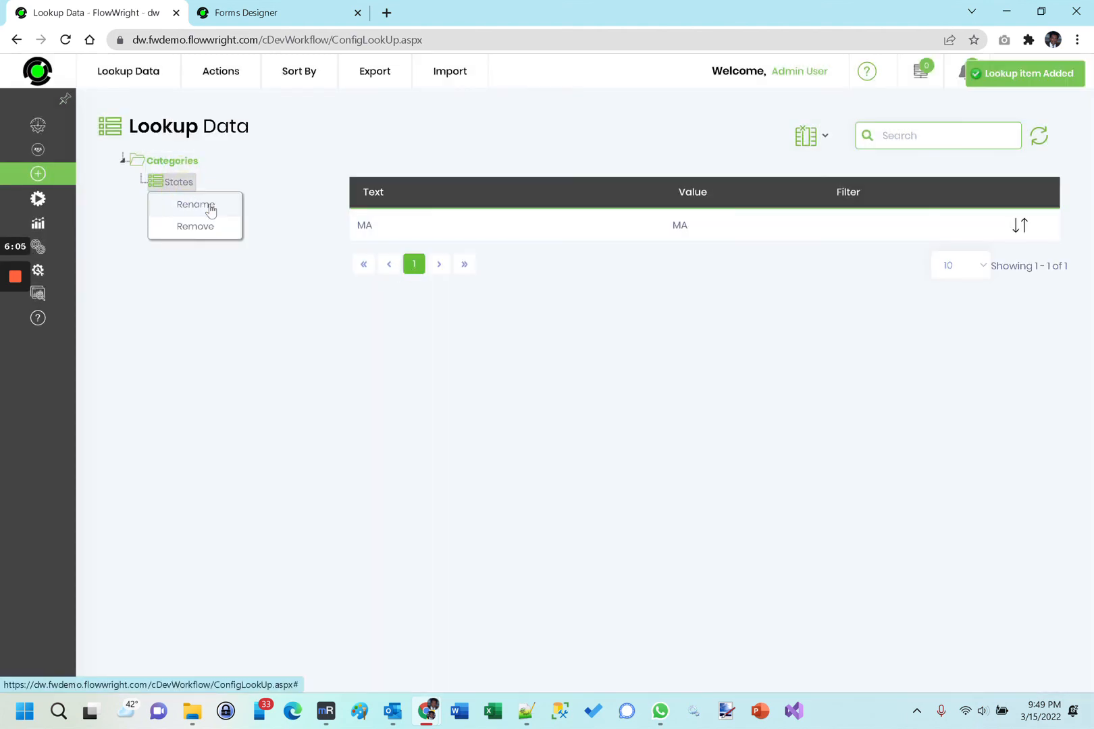
{"action": "left_click", "coordinate": [225, 71]}
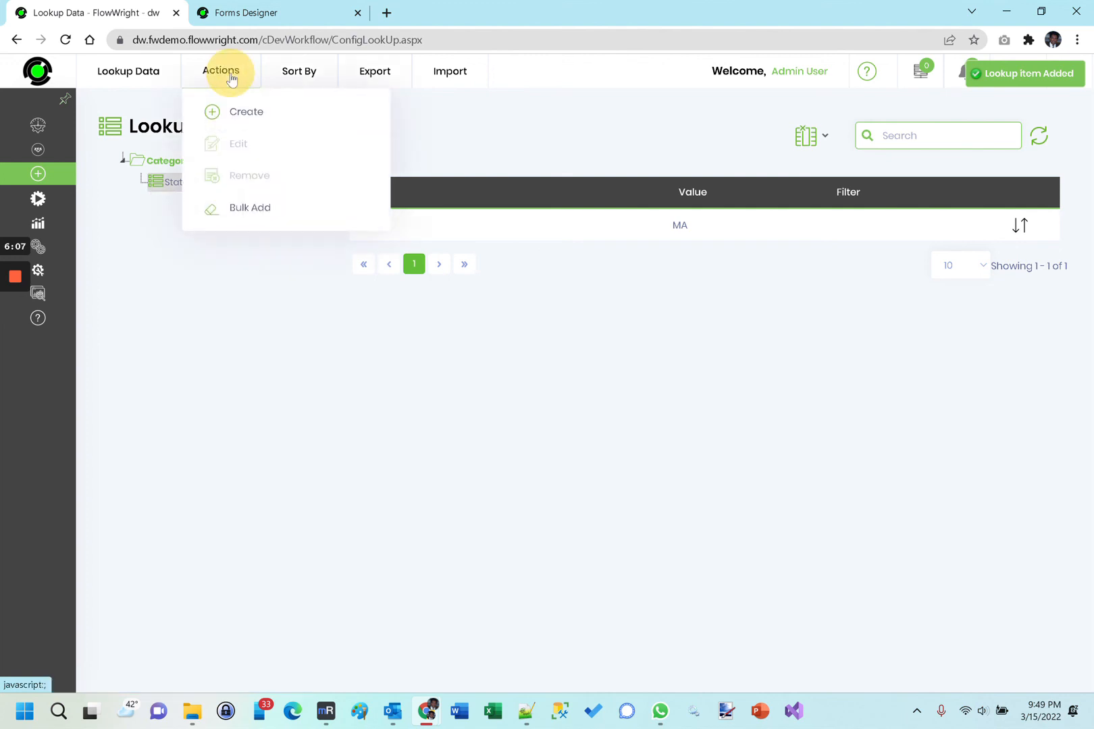
{"action": "left_click", "coordinate": [244, 113]}
{"action": "left_click", "coordinate": [440, 335]}
{"action": "type", "text": "CT"}
{"action": "key", "text": "Tab"}
{"action": "type", "text": "C"}
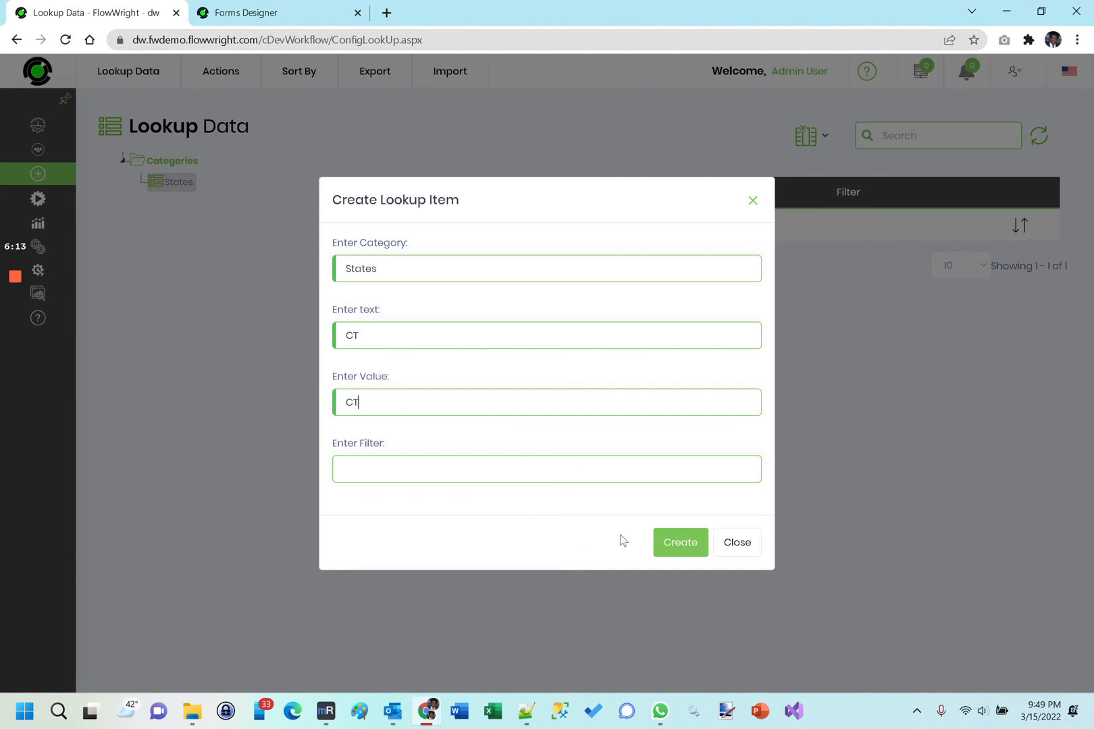
{"action": "left_click", "coordinate": [689, 547]}
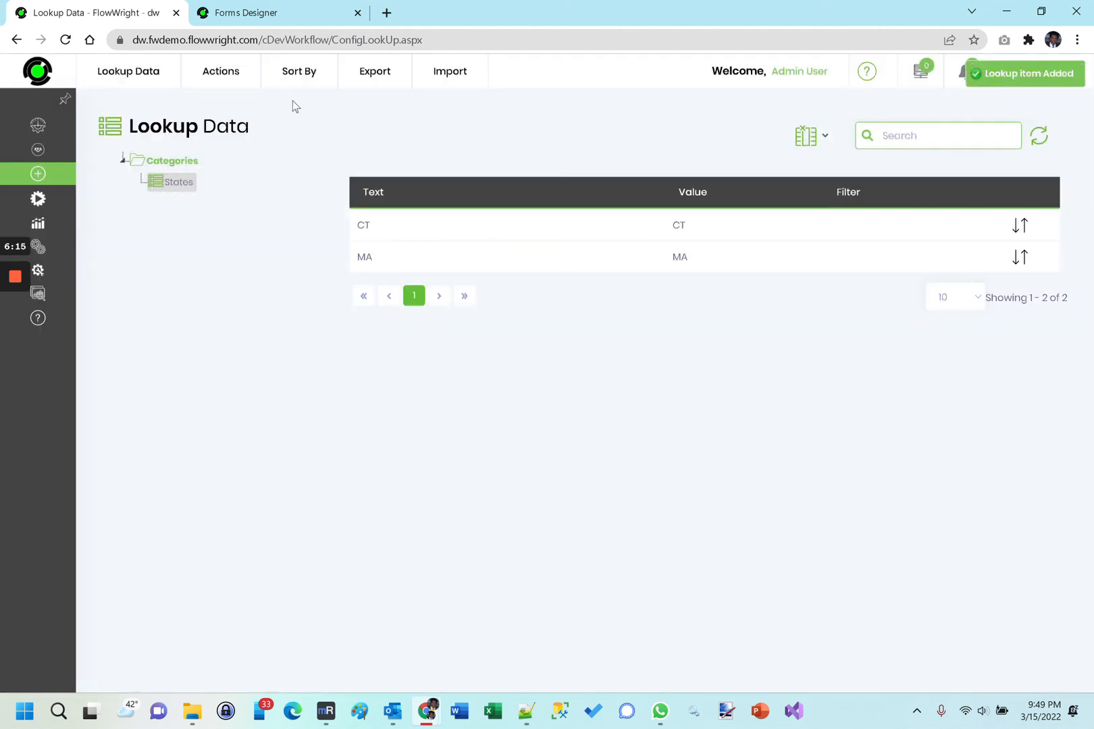
Create a third lookup item in the States category with text and value FL.
{"action": "left_click", "coordinate": [220, 75]}
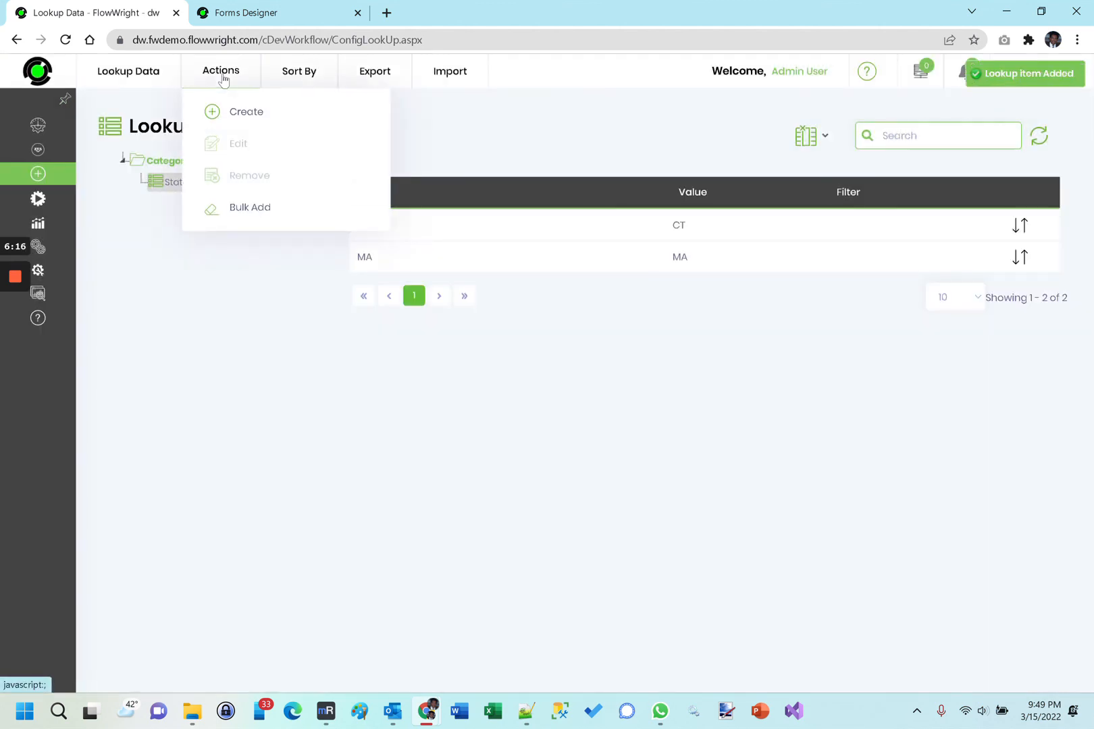
{"action": "left_click", "coordinate": [243, 114]}
{"action": "left_click", "coordinate": [429, 335]}
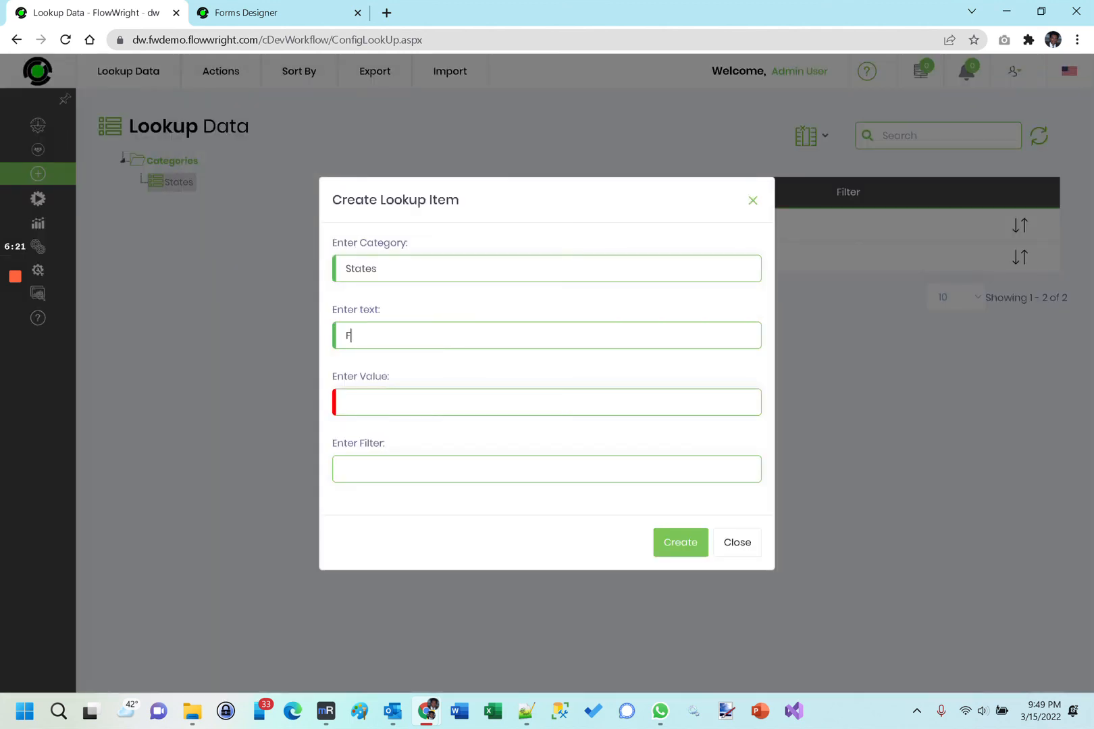
{"action": "type", "text": "FL"}
{"action": "left_click", "coordinate": [658, 547]}
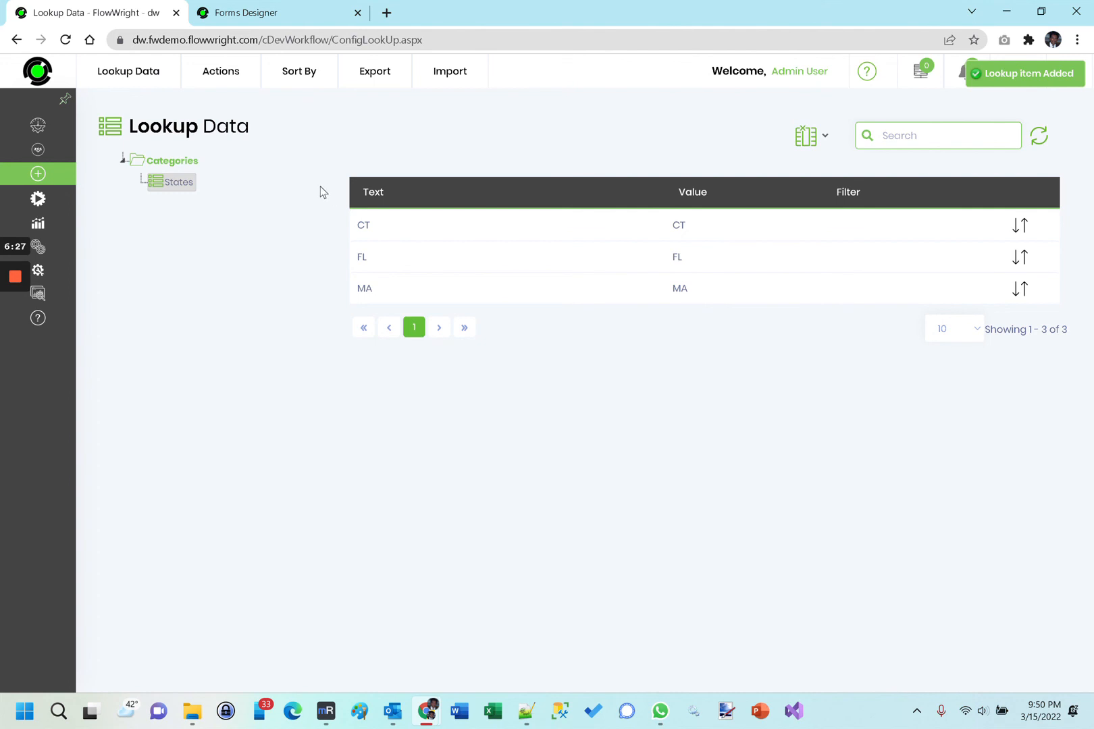
Return to the Forms Designer, reload the lookup categories by switching select4 to Roles and back to Lookup, and save the control's settings.
{"action": "left_click", "coordinate": [259, 12]}
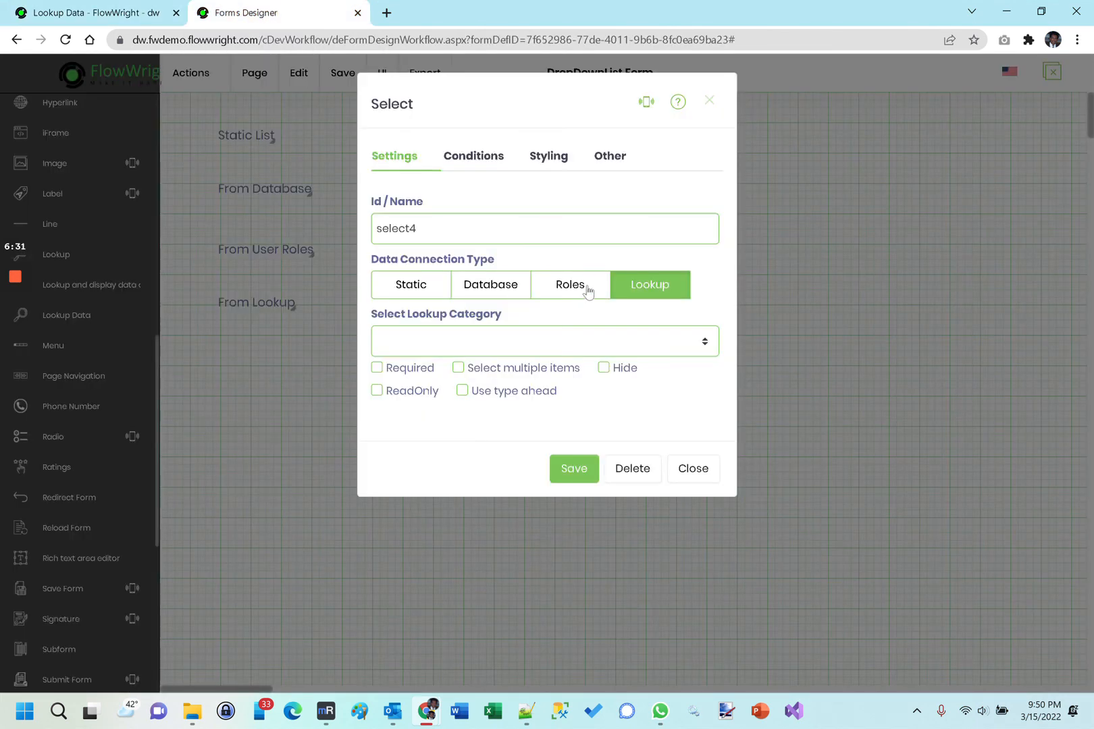
{"action": "left_click", "coordinate": [537, 345]}
{"action": "left_click", "coordinate": [535, 345]}
{"action": "left_click", "coordinate": [568, 282]}
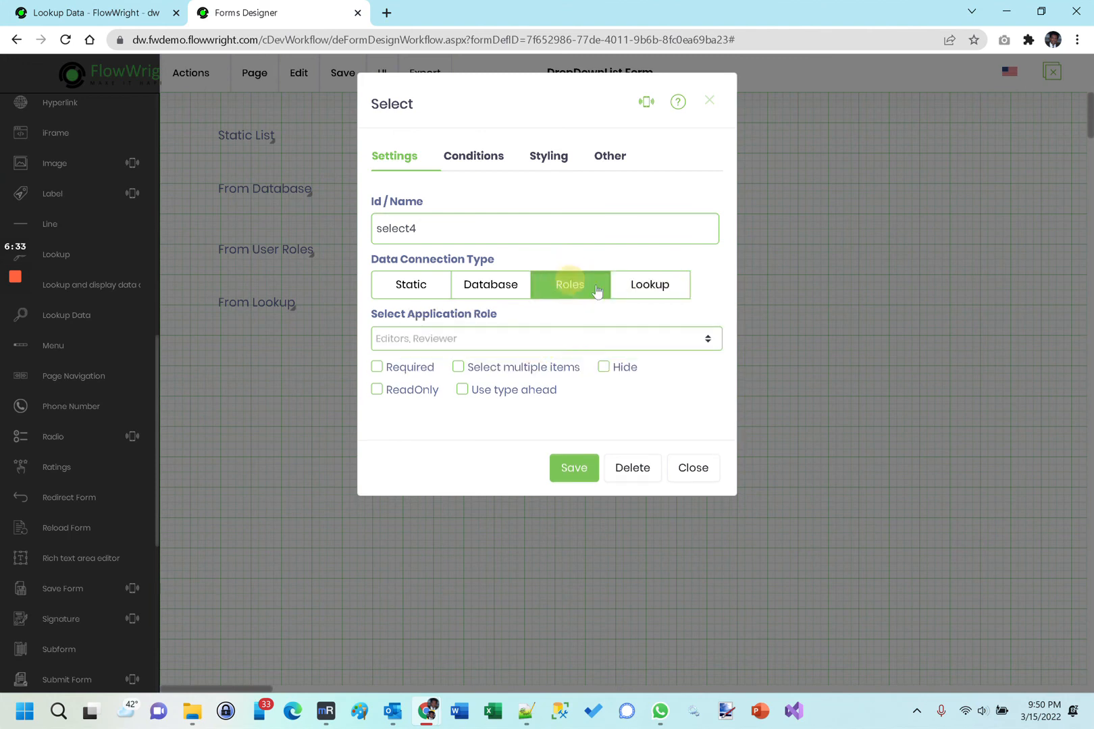
{"action": "left_click", "coordinate": [632, 285]}
{"action": "left_click", "coordinate": [575, 352]}
{"action": "left_click", "coordinate": [574, 348]}
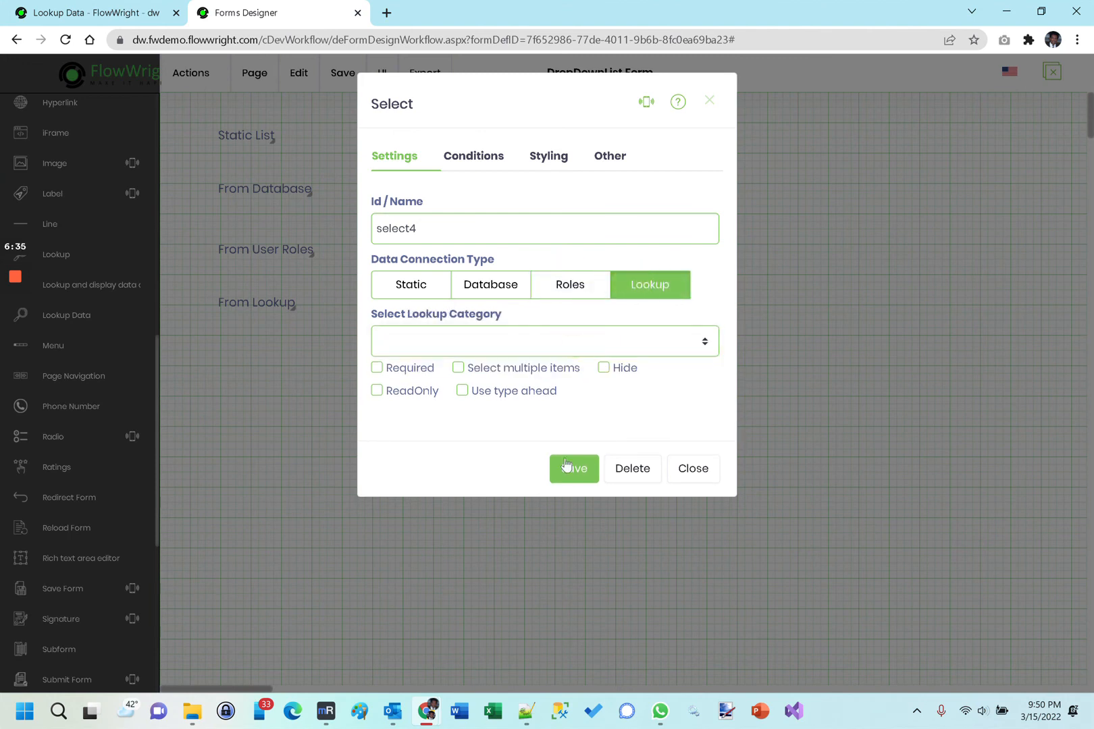
{"action": "left_click", "coordinate": [566, 466]}
Reopen the From Lookup drop-down's settings, choose the Lookup connection type with category States, and save them.
{"action": "double_click", "coordinate": [429, 304]}
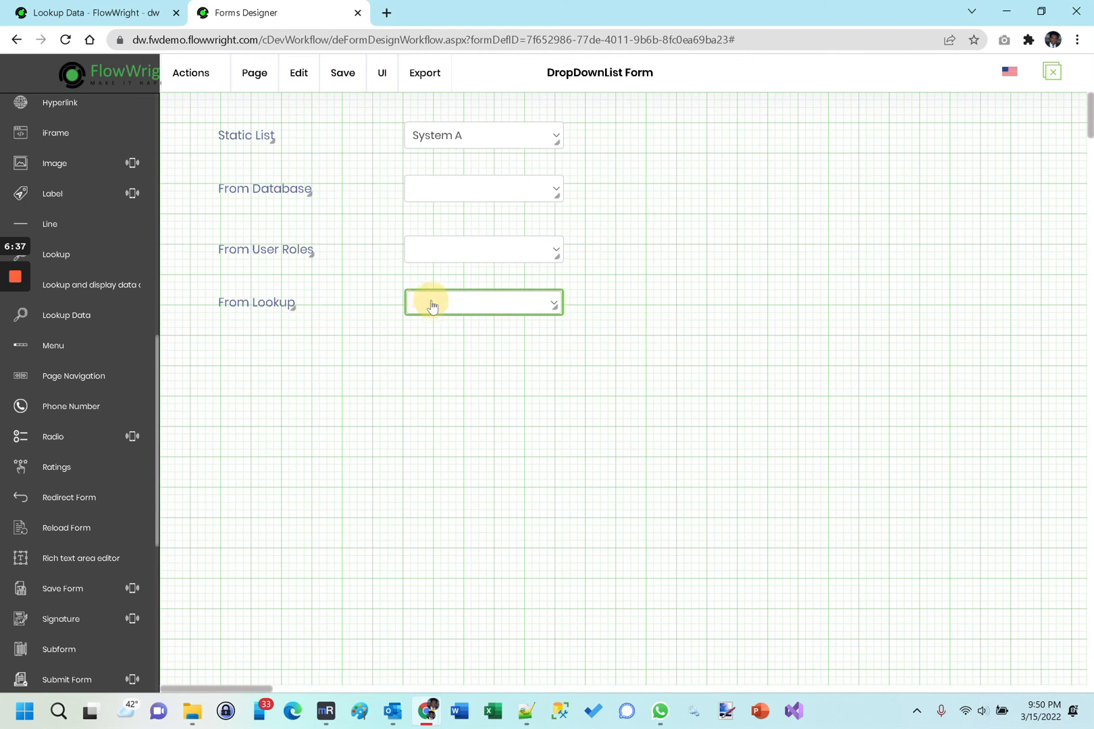
{"action": "left_click", "coordinate": [638, 288]}
{"action": "left_click", "coordinate": [604, 338]}
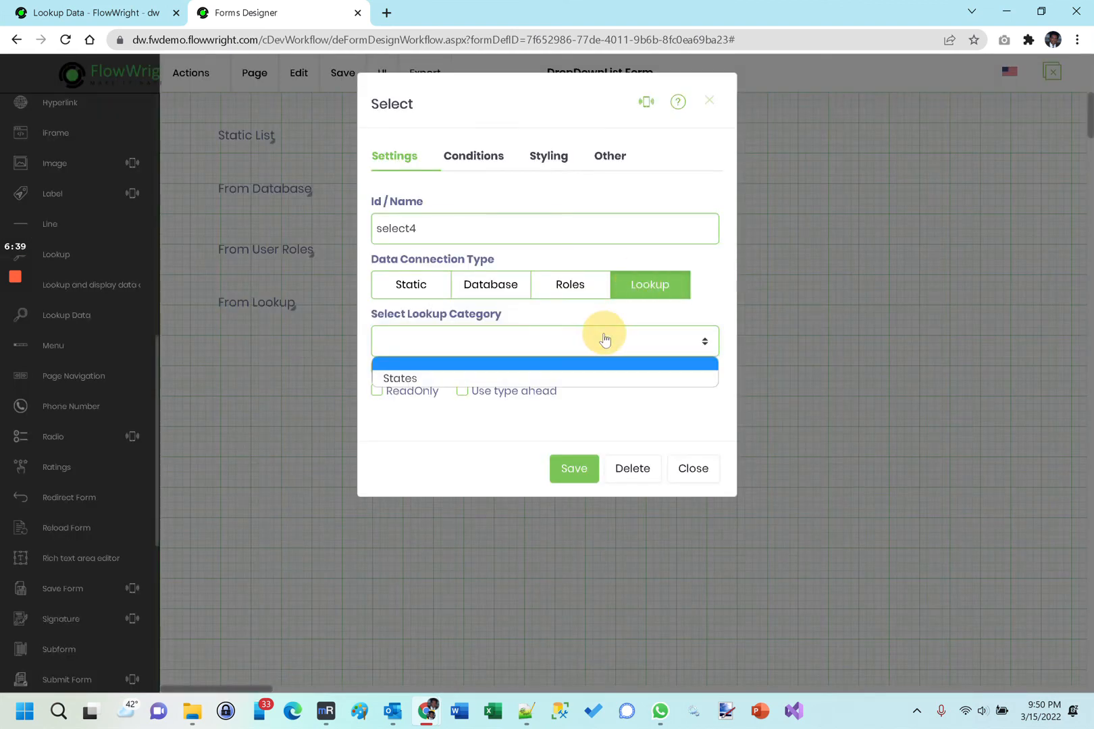
{"action": "left_click", "coordinate": [411, 380]}
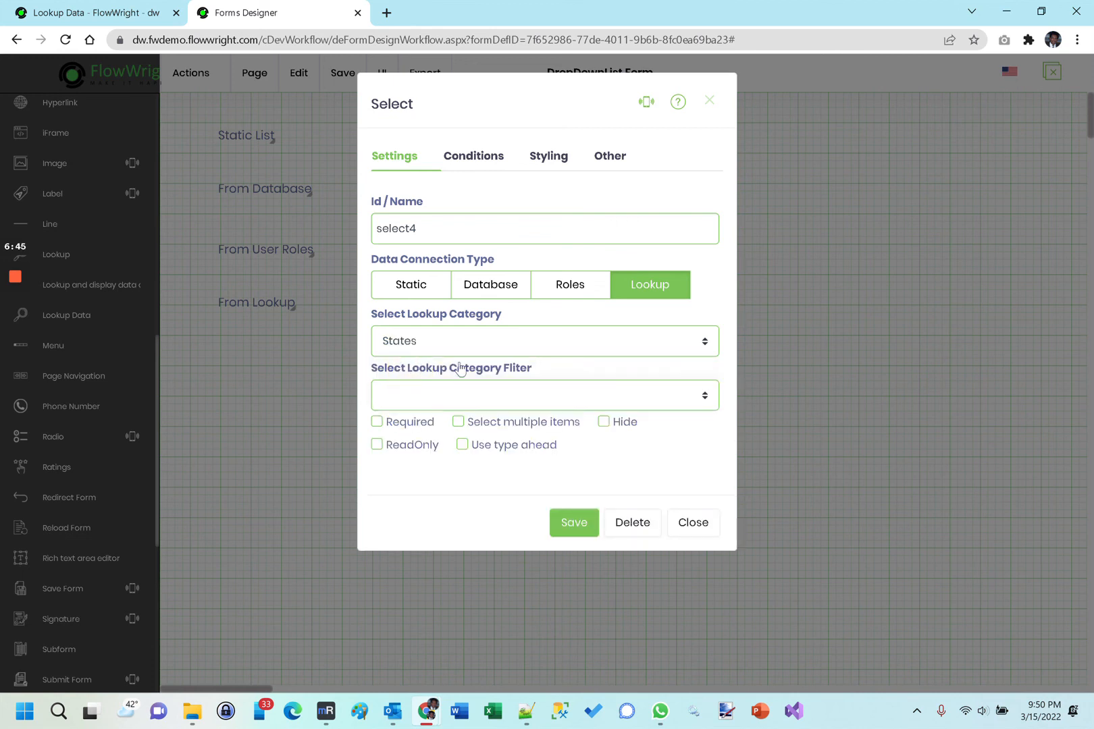
{"action": "left_click", "coordinate": [568, 525]}
Save the DropDownList Form and open its preview.
{"action": "left_click", "coordinate": [343, 76]}
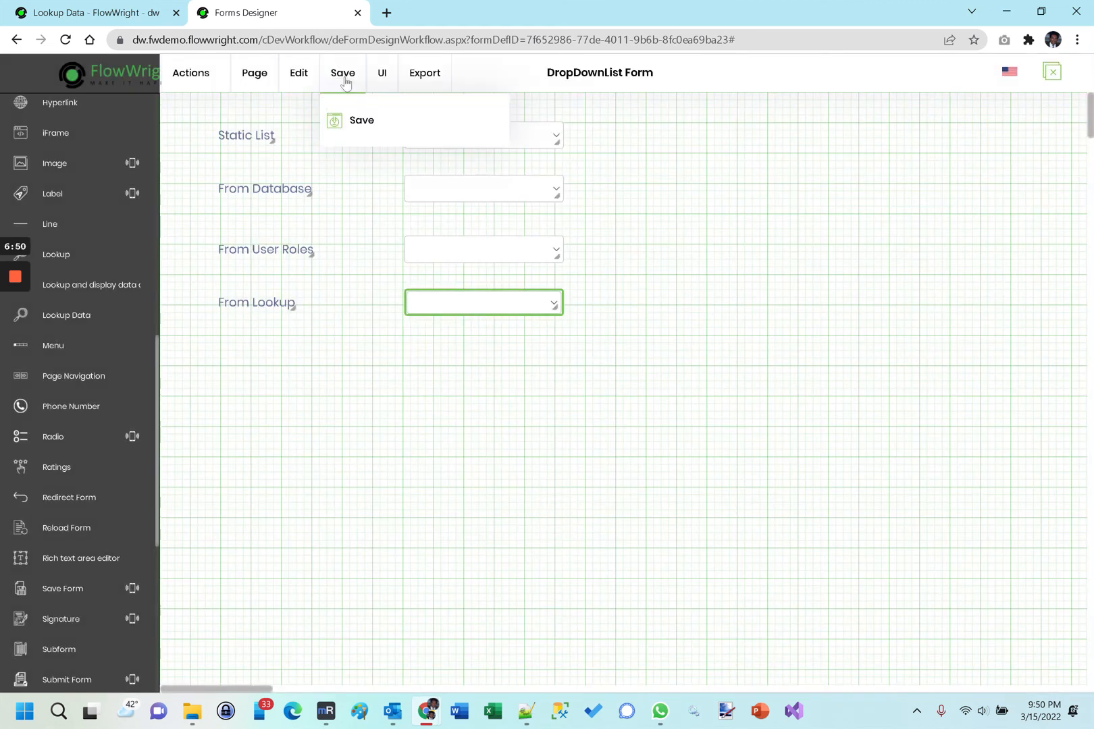
{"action": "left_click", "coordinate": [363, 120]}
{"action": "left_click", "coordinate": [395, 80]}
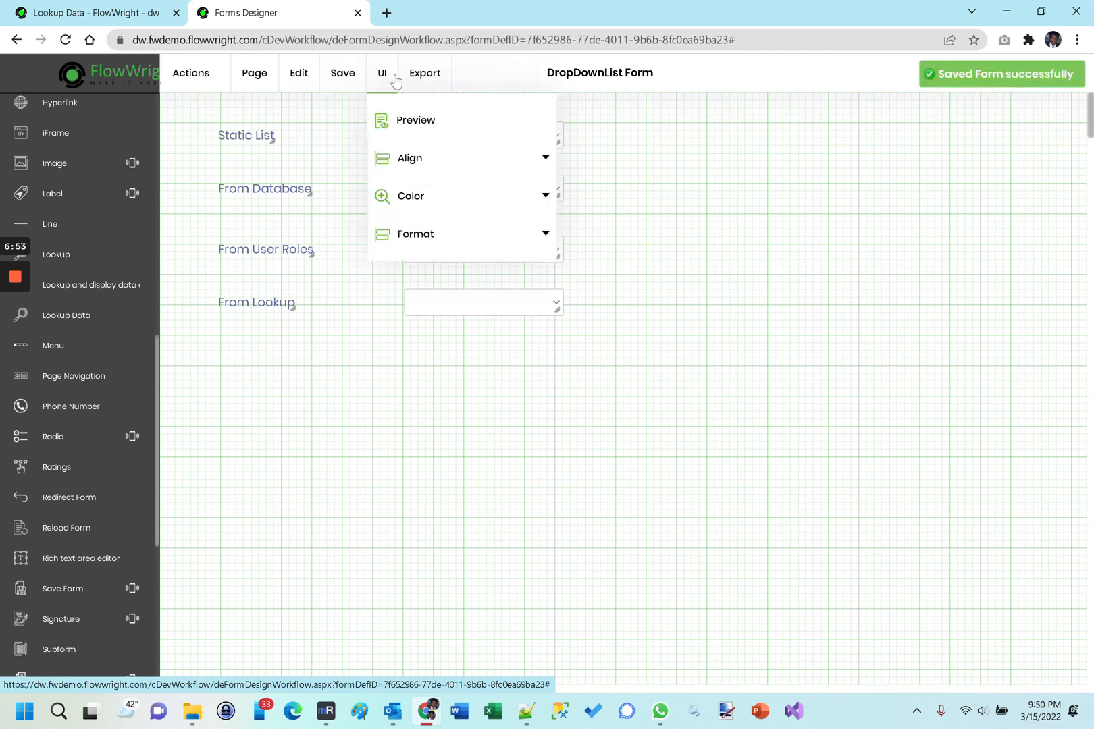
{"action": "left_click", "coordinate": [403, 121]}
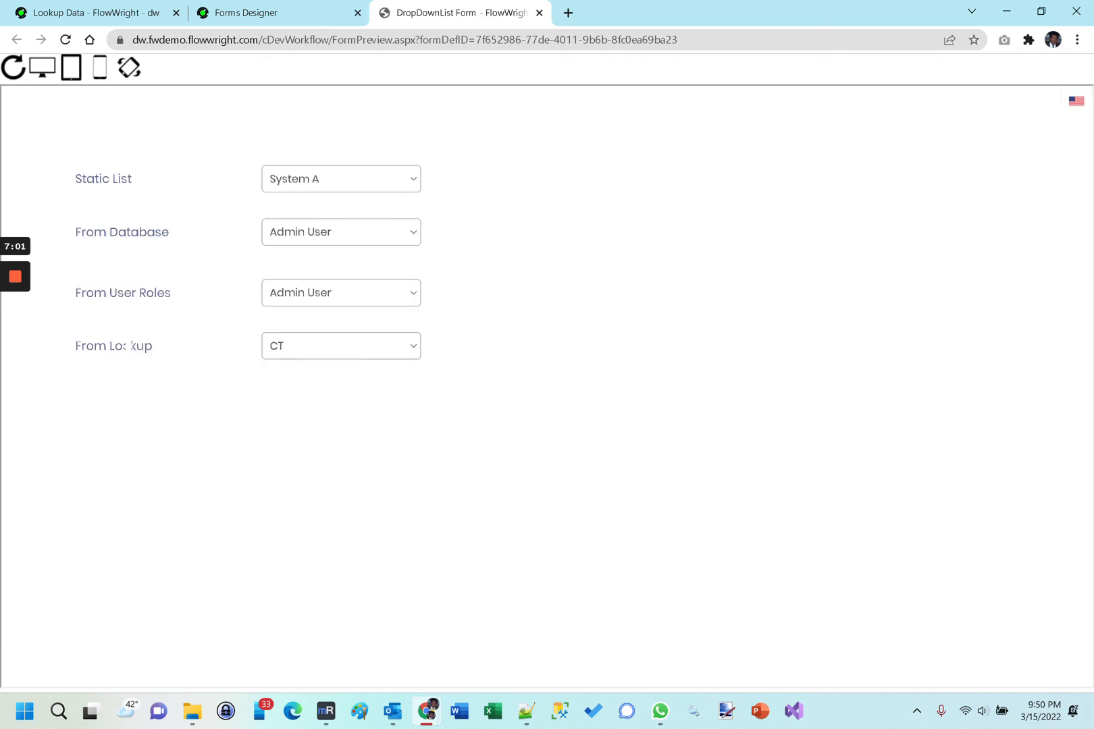
Expand the From Lookup drop-down in the form preview to examine its options, and close it without changing the selection.
{"action": "left_click", "coordinate": [374, 352]}
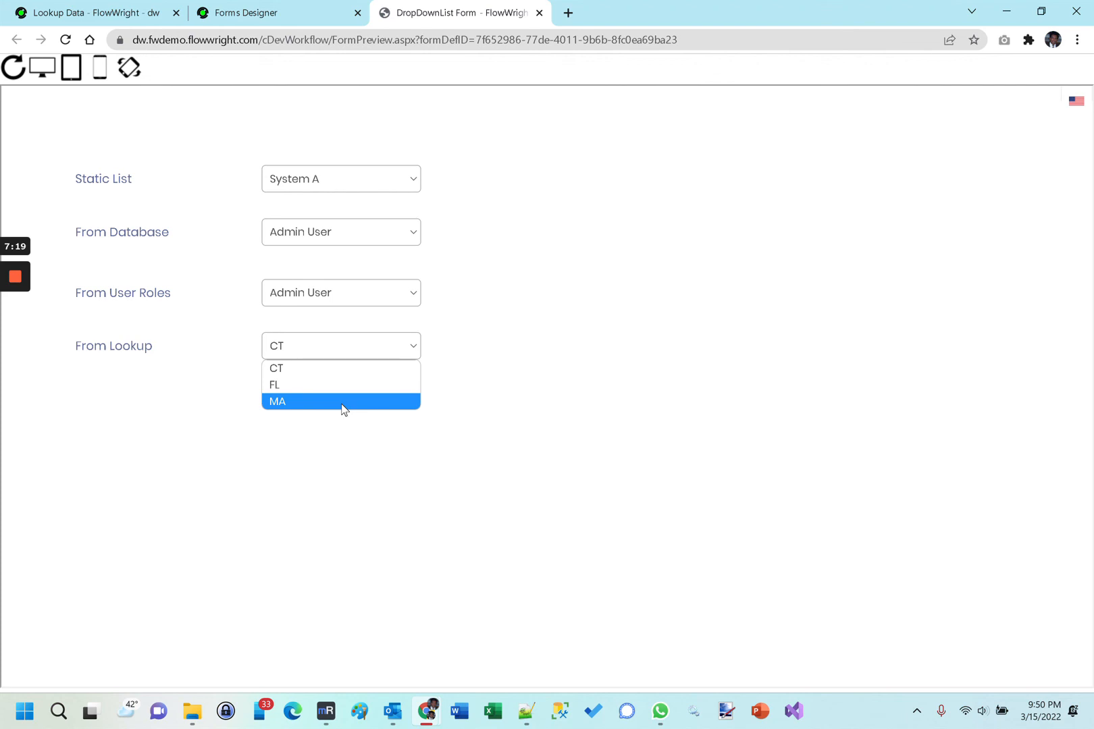
{"action": "left_click", "coordinate": [564, 175]}
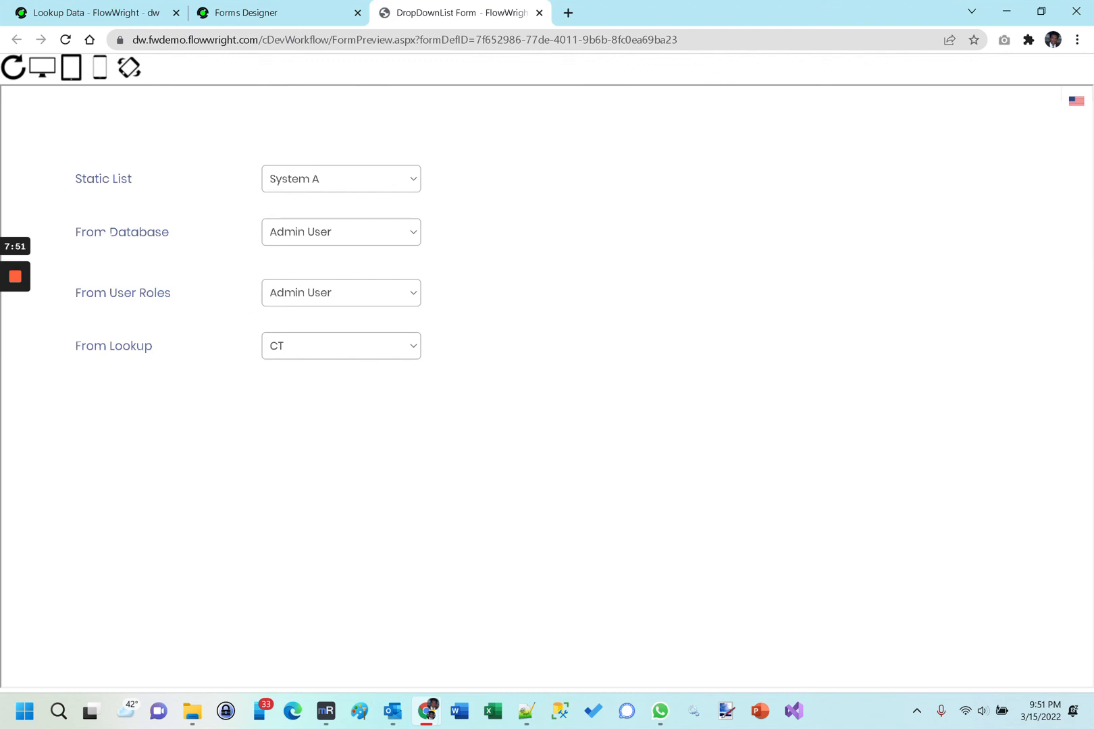
{"action": "mouse_move", "coordinate": [26, 282]}
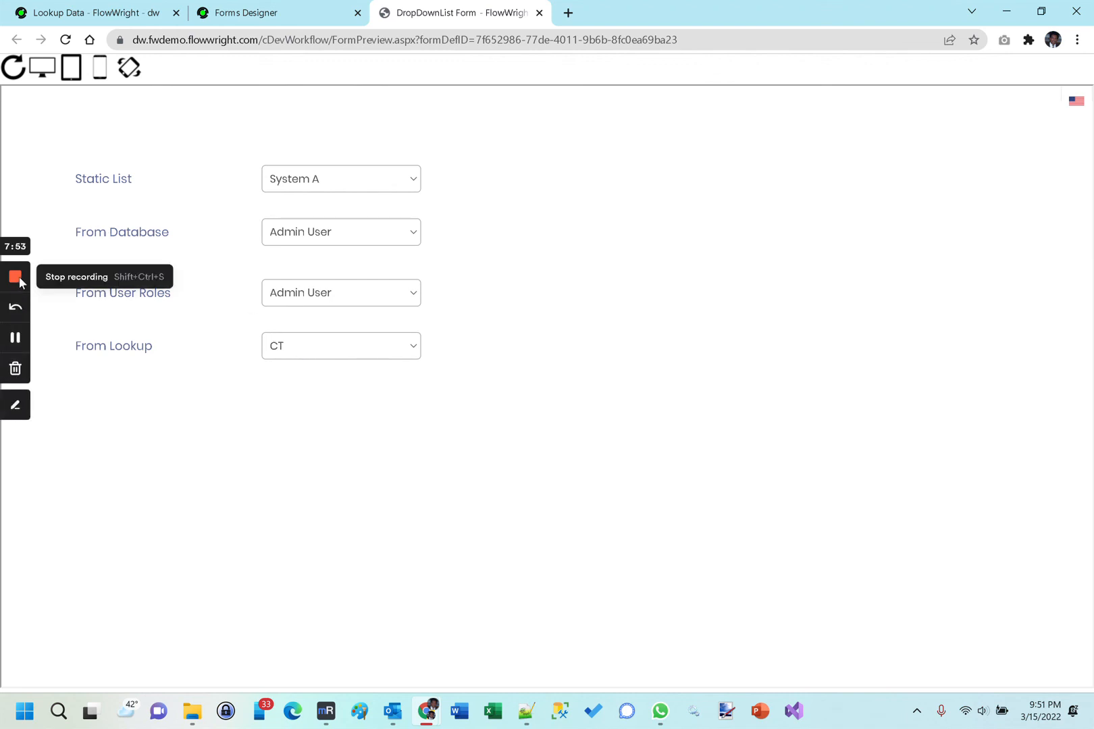